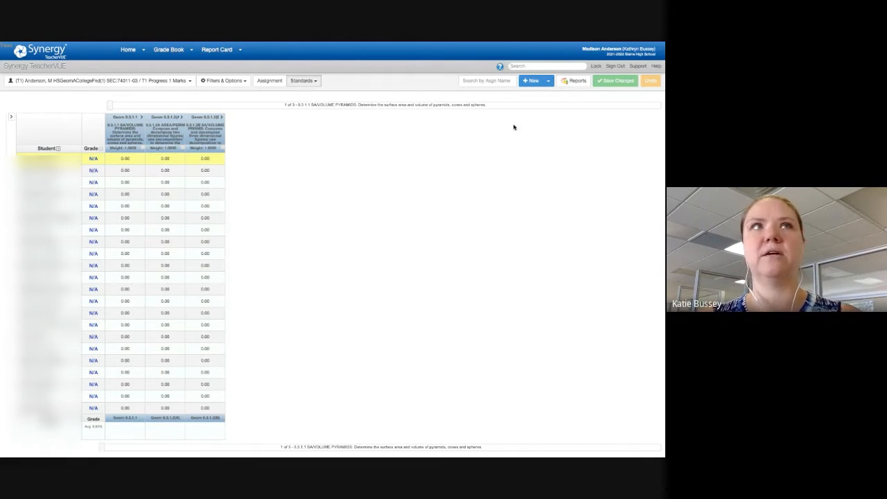
Step: Create a new assignment named "Recent evidence" and set it to show in the portal only when scored
click(530, 81)
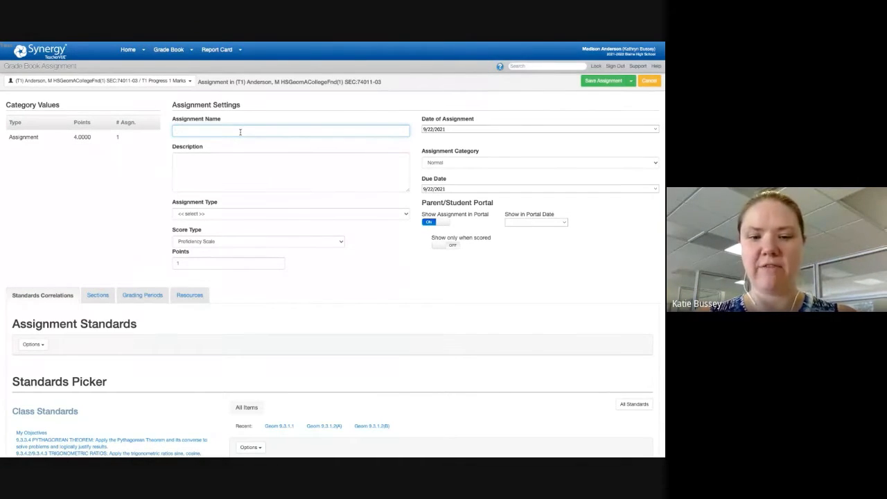
text(Demo2)
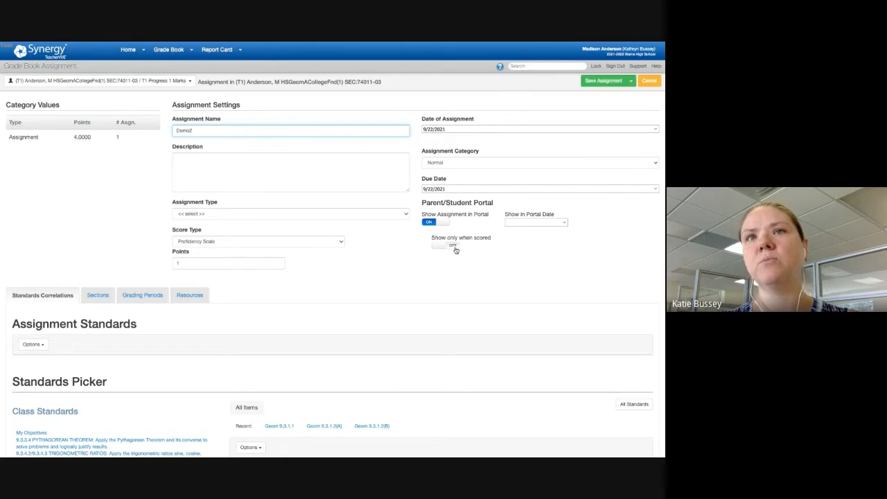
double_click(193, 129)
text(Recent a)
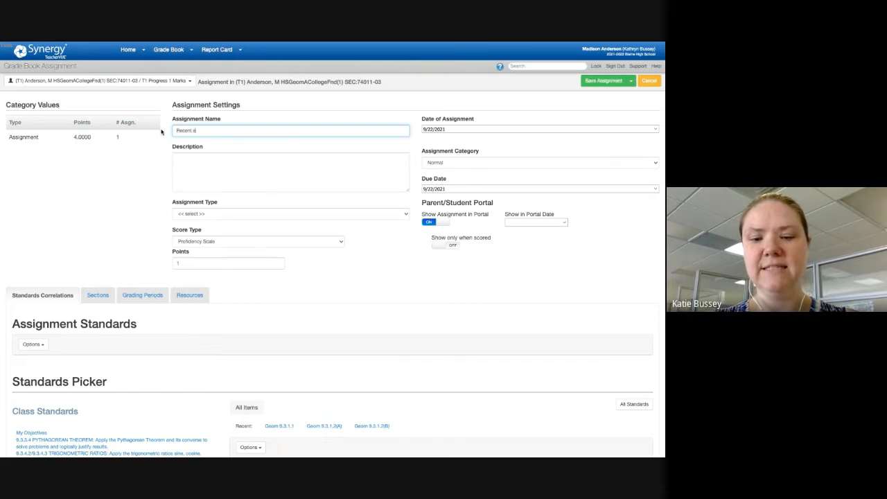
text(vidence)
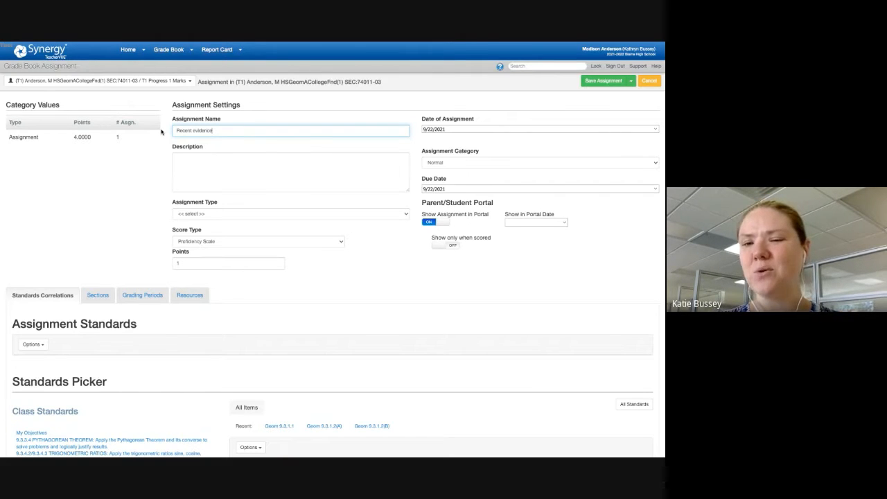
click(455, 245)
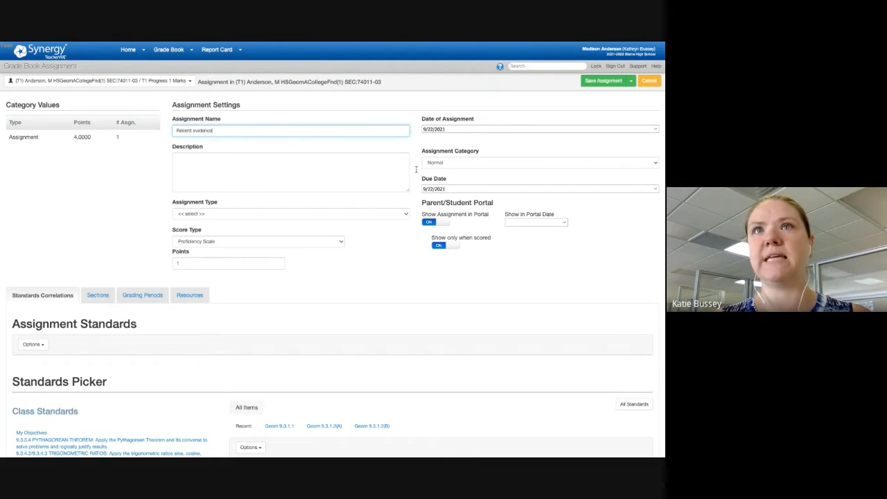
Step: Set both the date of assignment and the due date to 11/26/2021
click(656, 129)
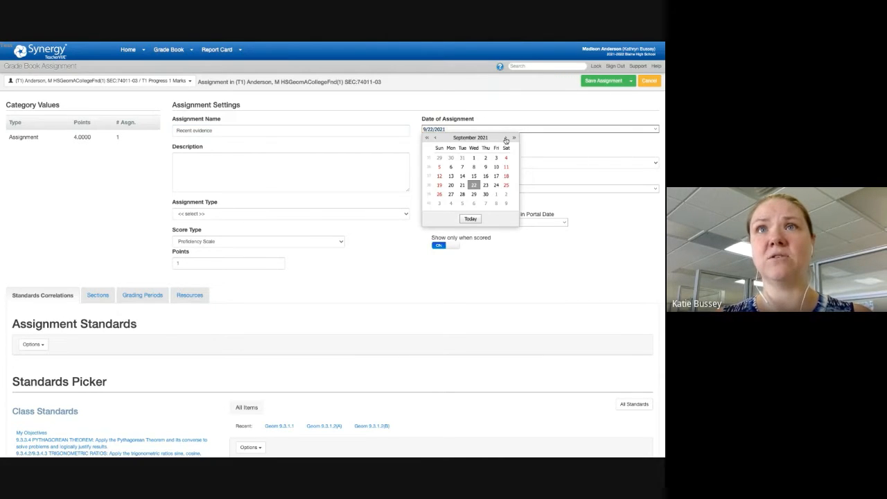
click(505, 137)
click(505, 137)
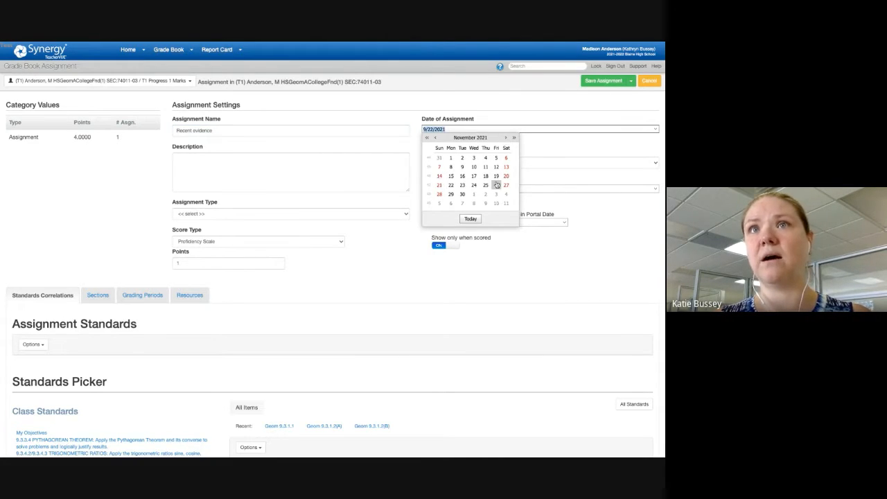
click(496, 185)
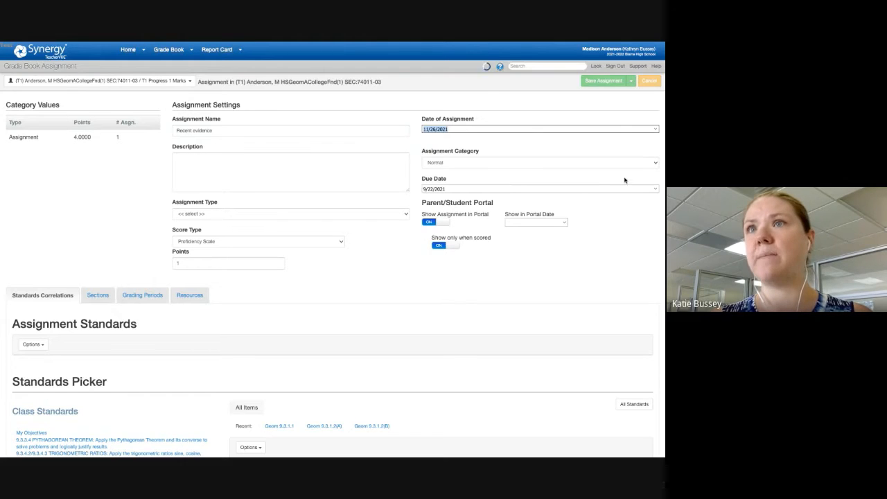
click(657, 190)
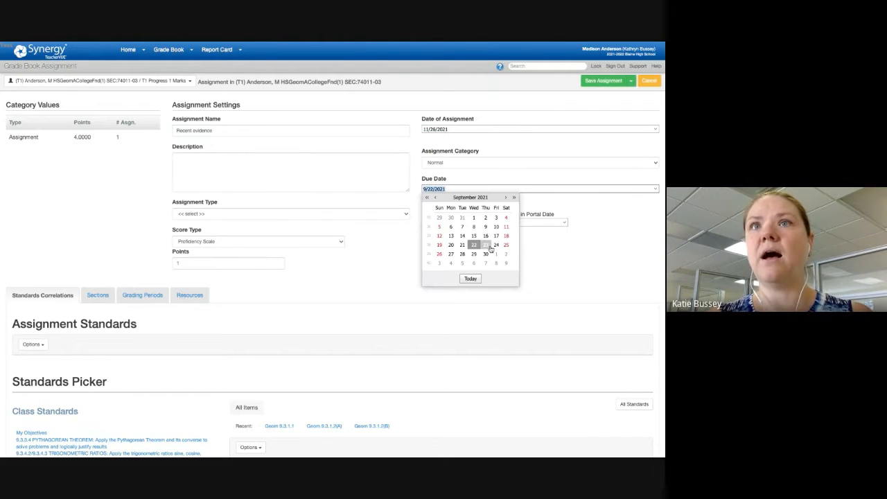
click(507, 198)
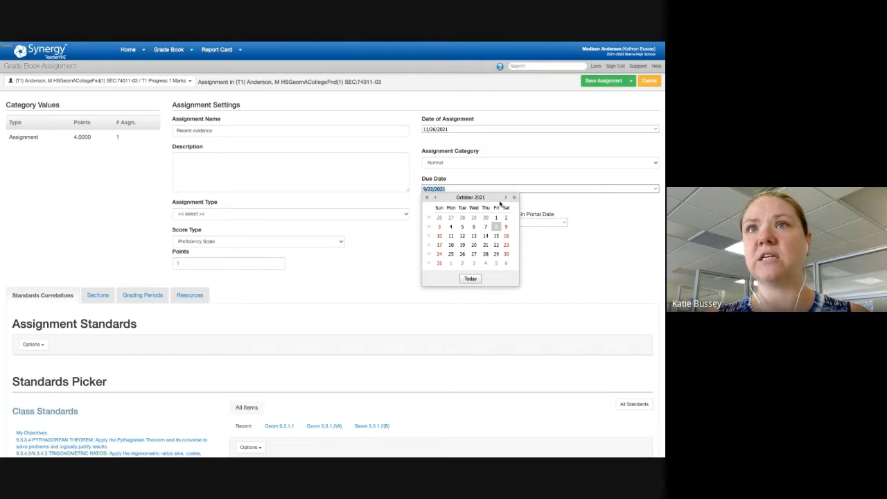
click(507, 198)
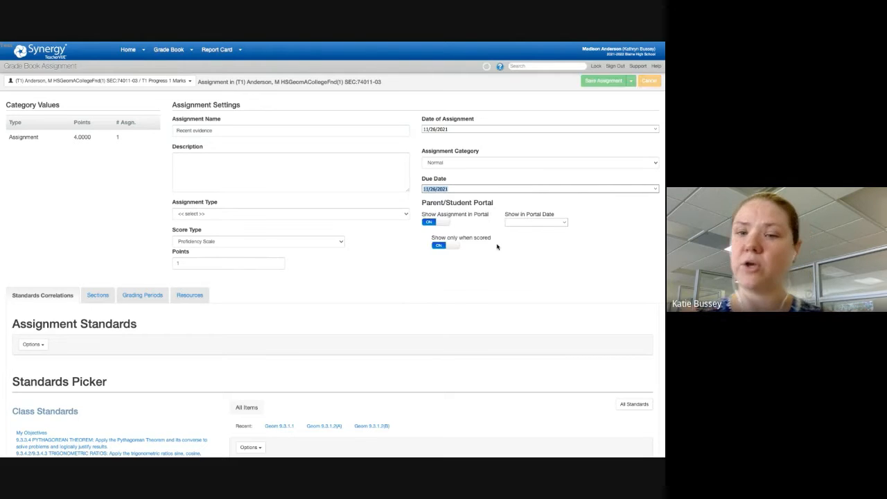
click(496, 245)
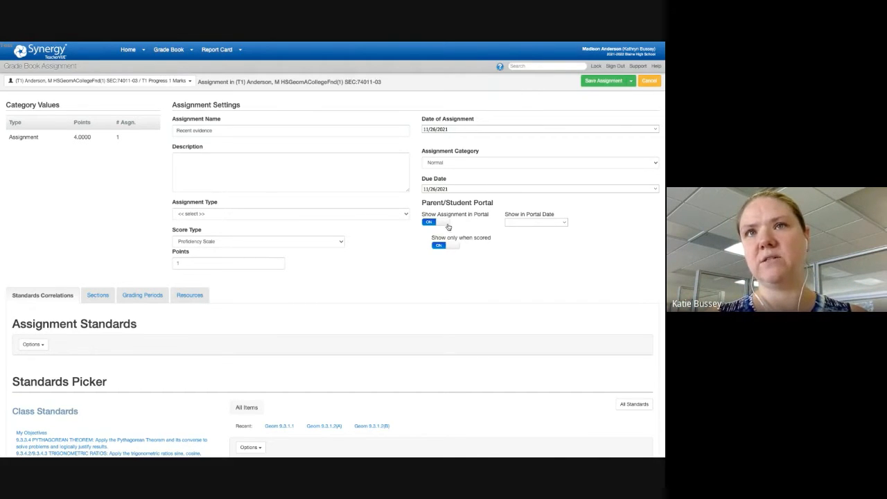
drag(492, 238, 432, 235)
click(423, 238)
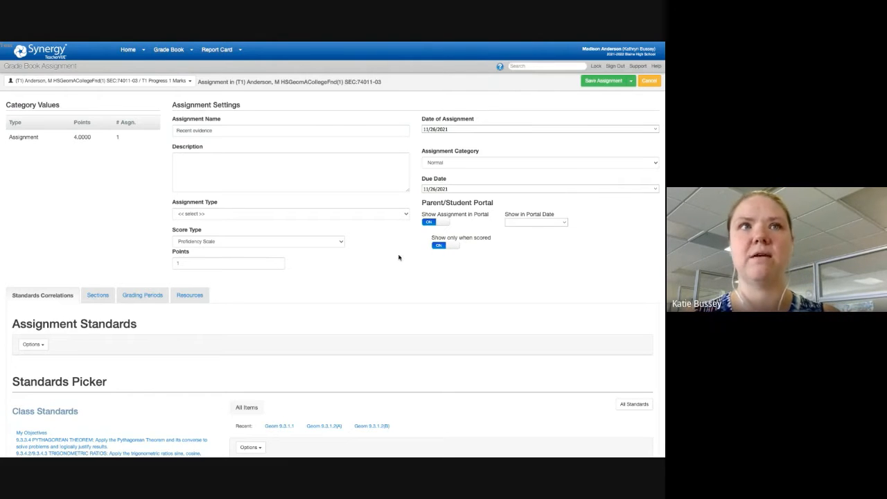
Step: Set the assignment type to Assignment
scroll(383, 236, down, 1)
click(383, 208)
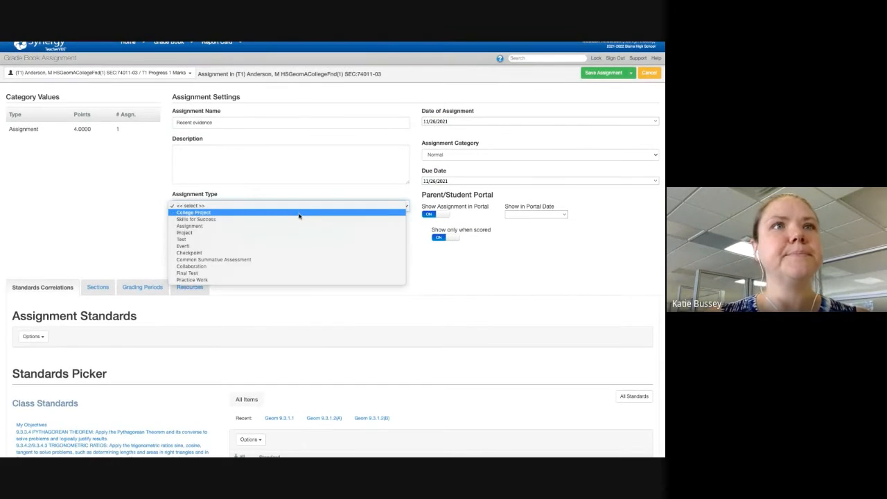
click(299, 214)
click(356, 205)
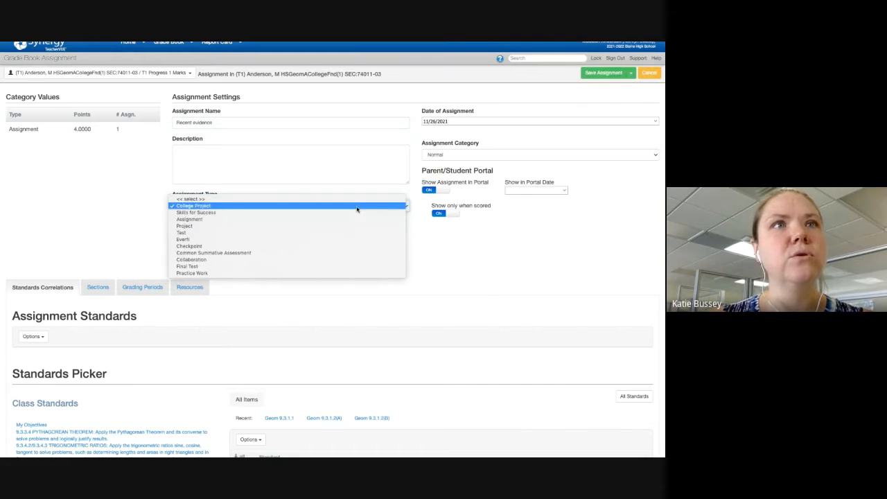
click(341, 221)
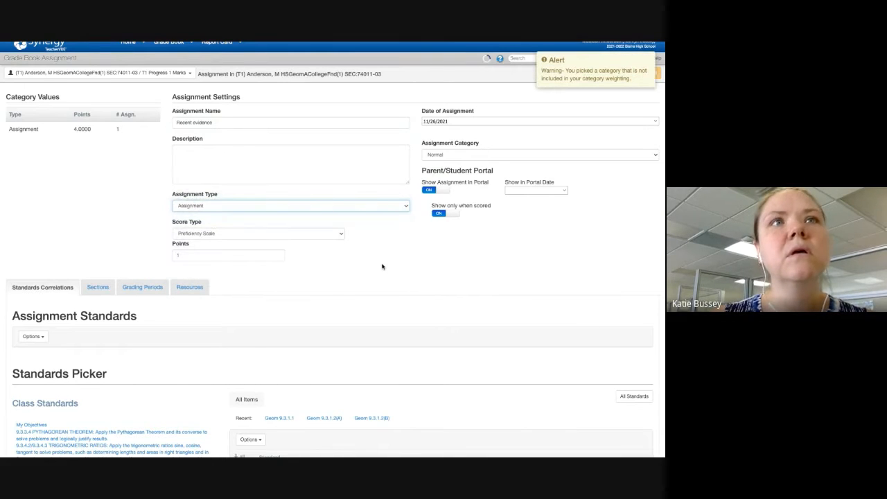
Step: Correlate the assignment with standards 9.3.1.1 SA/VOLUME PYRAMIDS, 9.3.1.2A AREA/PERIMETER and 9.3.1.2B SA/VOLUME PRISMS
scroll(381, 265, down, 3)
scroll(382, 266, down, 2)
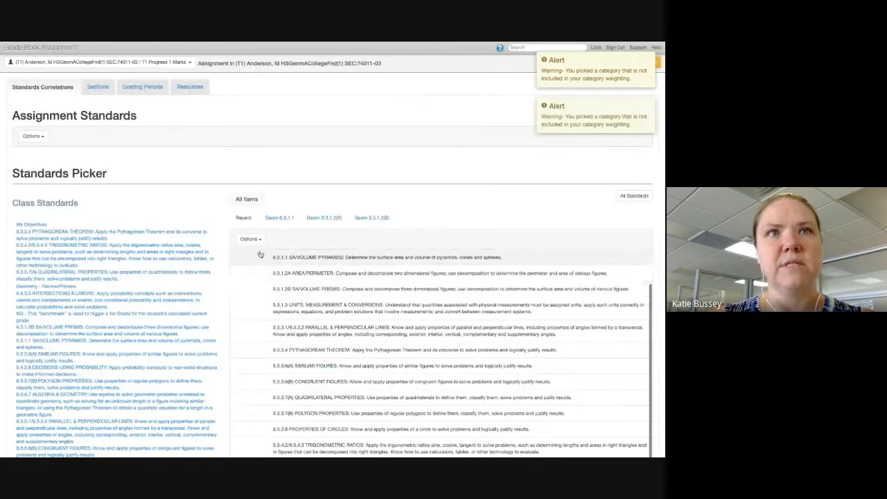
click(260, 255)
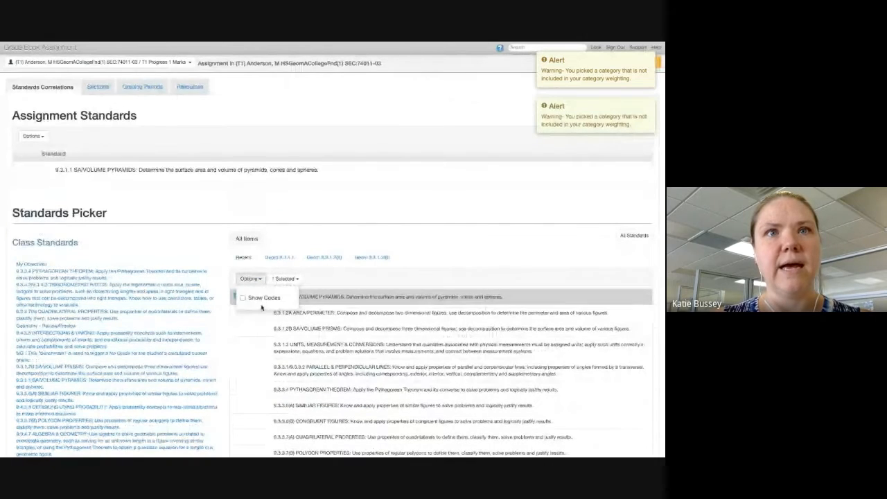
click(332, 323)
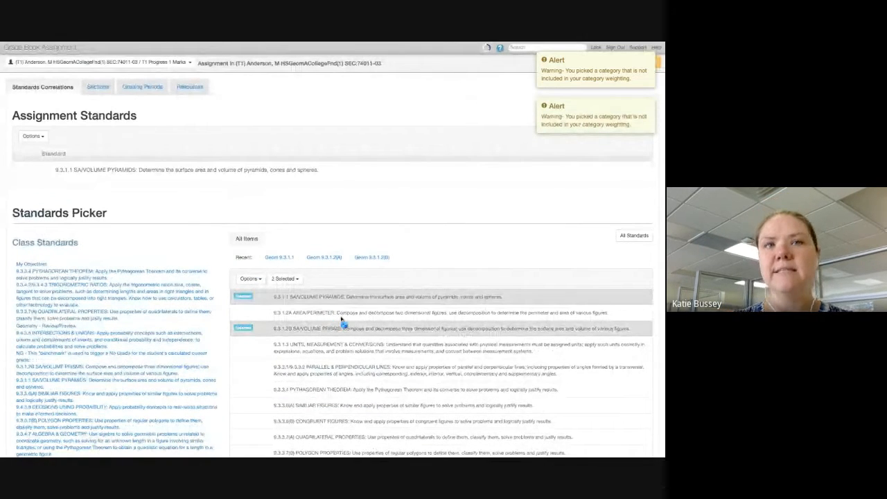
click(313, 333)
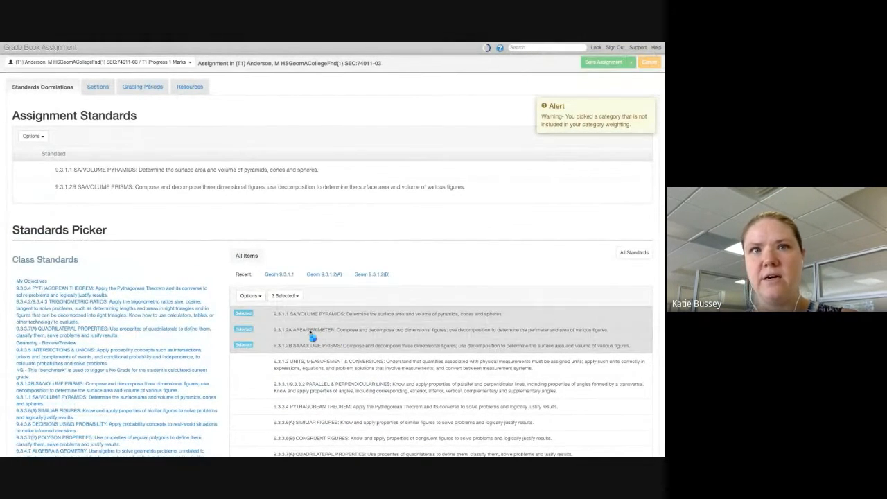
Step: Review the standards selected for the assignment along with its type, score, date and portal settings
scroll(313, 361, down, 2)
scroll(298, 361, up, 2)
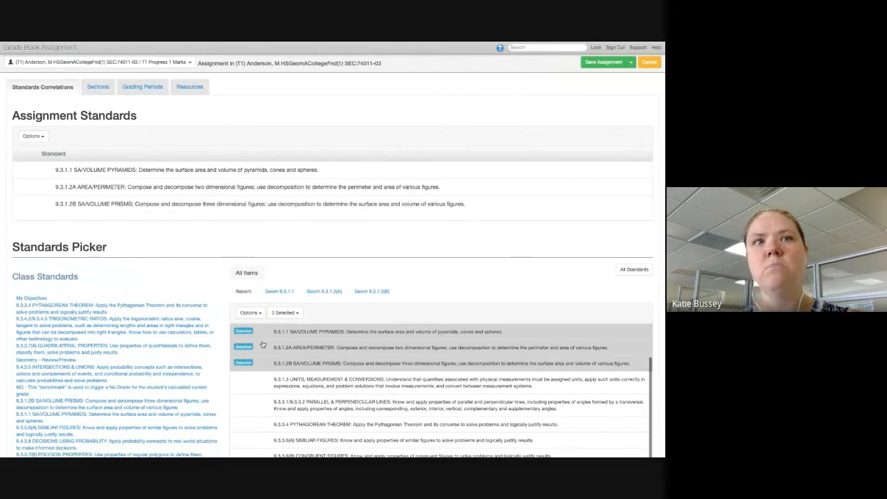
scroll(246, 336, up, 1)
scroll(282, 360, up, 1)
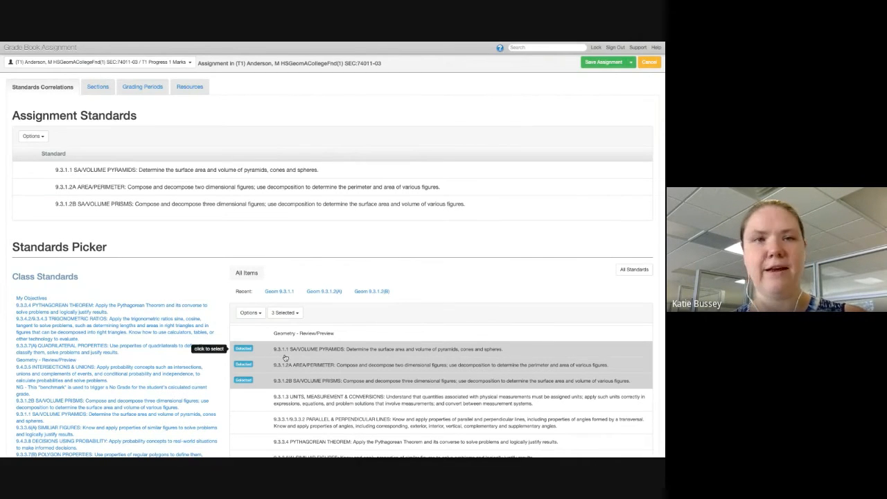
scroll(250, 354, up, 2)
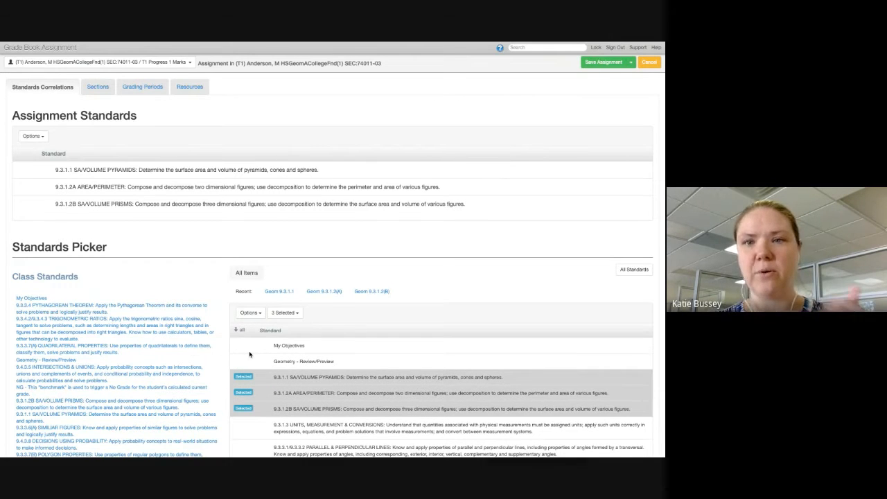
scroll(249, 354, up, 2)
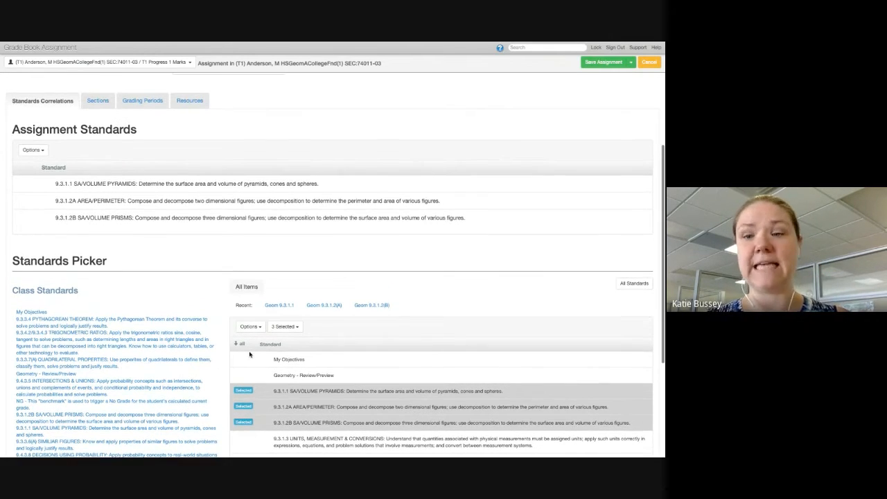
scroll(250, 354, up, 3)
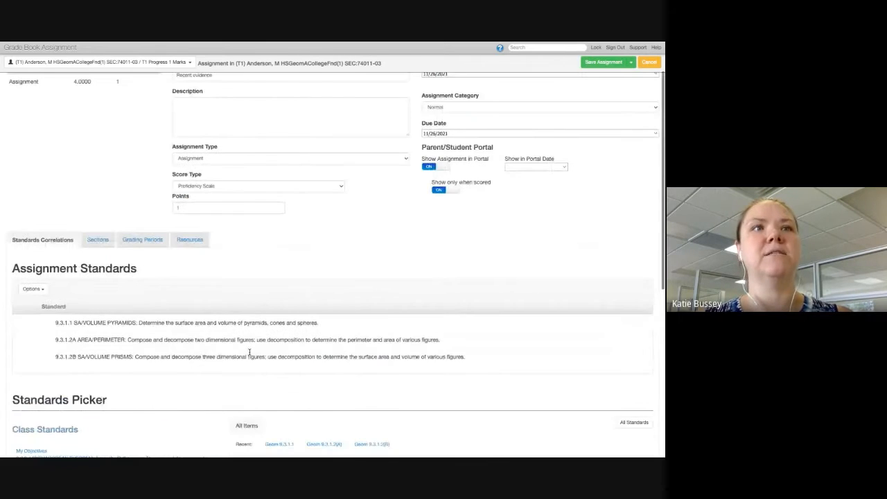
scroll(250, 354, down, 1)
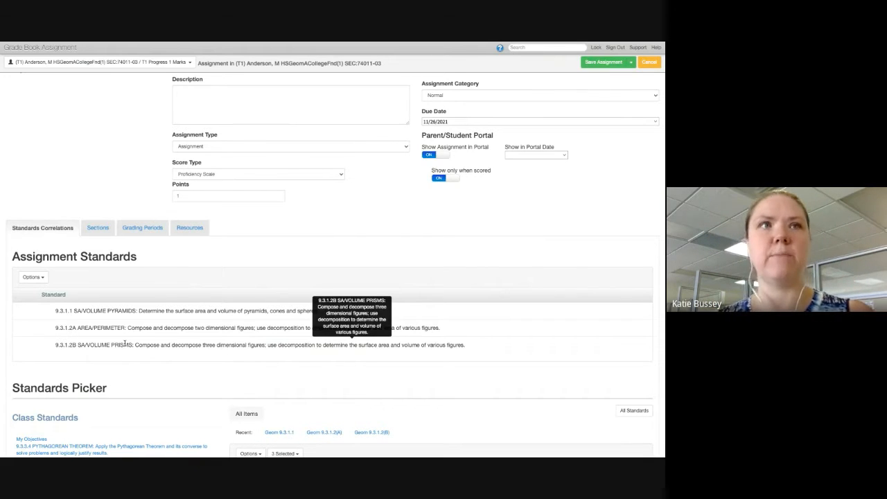
scroll(125, 344, up, 1)
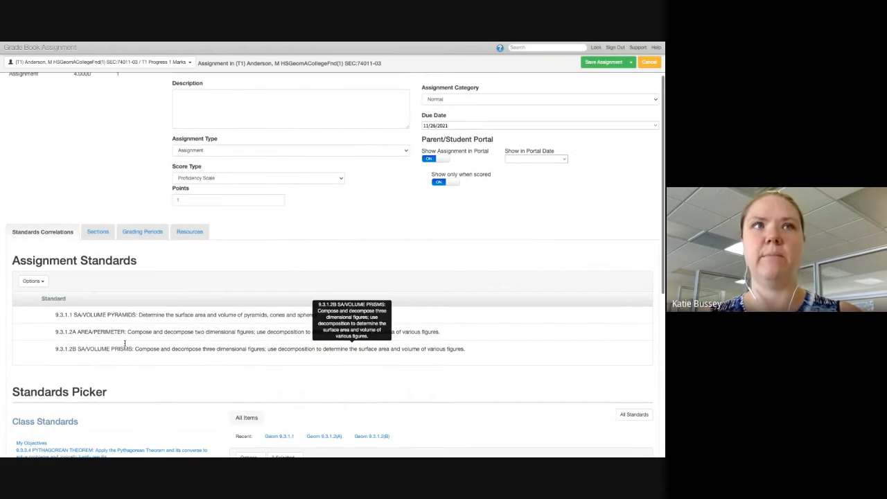
Step: Check the assignment's grading periods, class sections and resource upload options
click(145, 234)
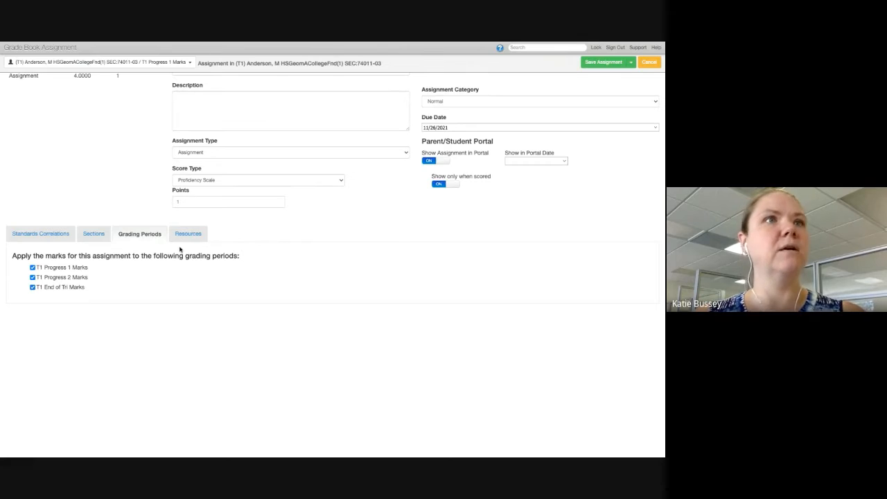
click(95, 235)
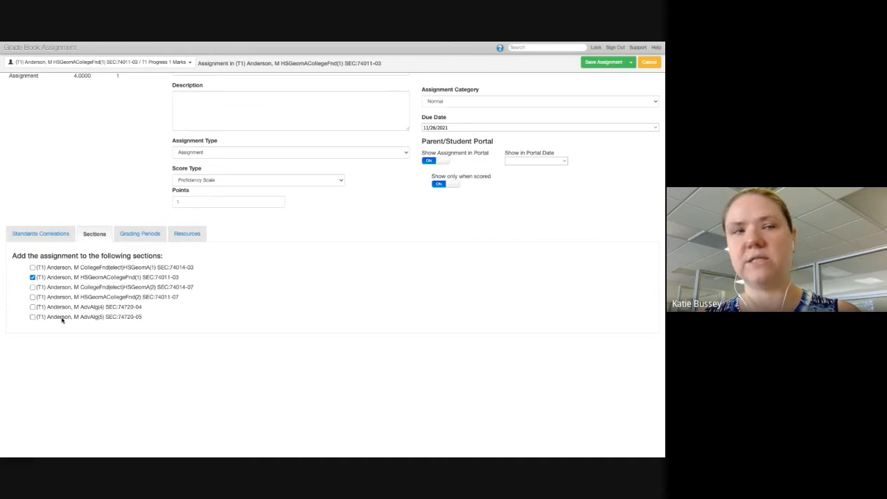
click(198, 235)
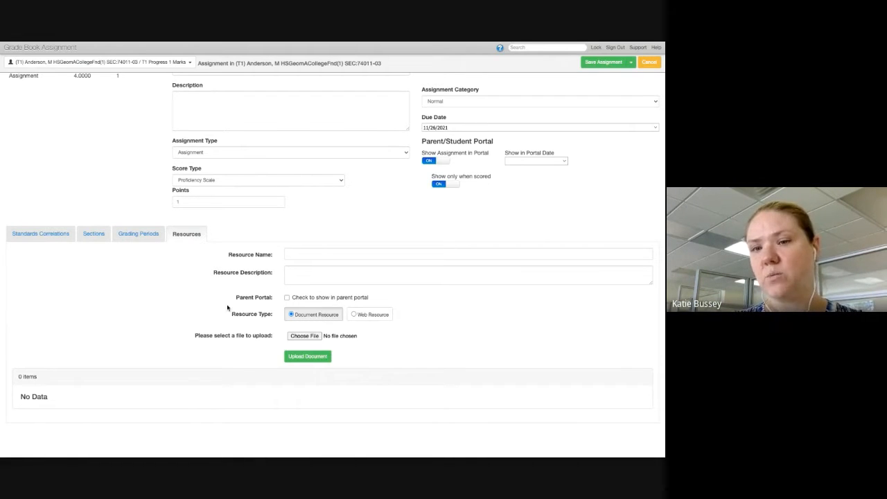
Step: Return to the assignment's standards correlations and save the assignment
click(56, 235)
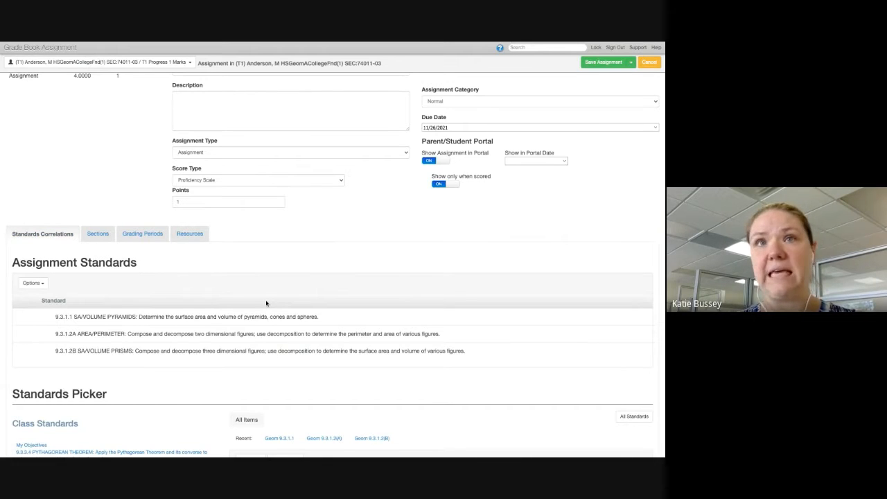
scroll(266, 303, up, 2)
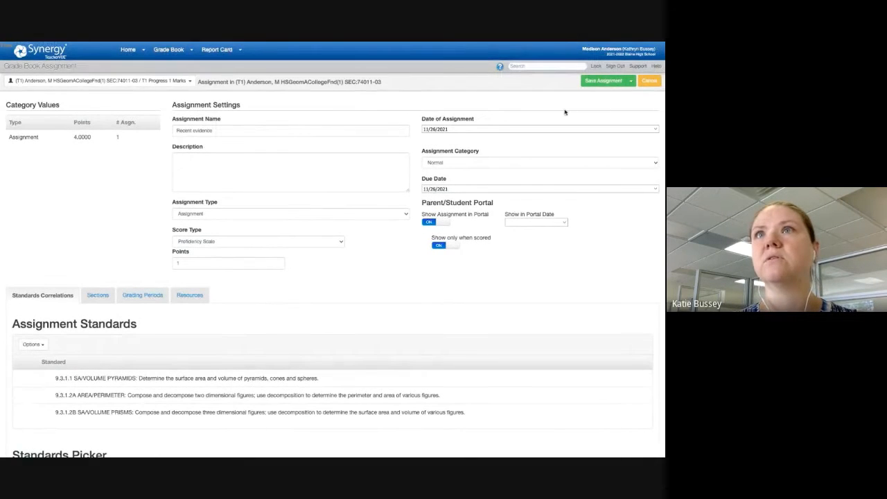
click(601, 81)
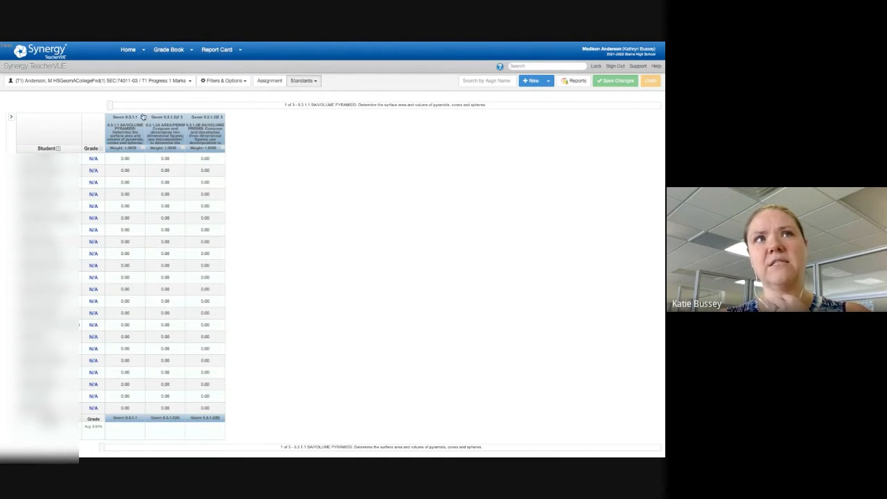
Step: Expand the Geom 9.3.1.1 and Geom 9.3.1.2(A) standards in the grade book to show their assignments
click(141, 119)
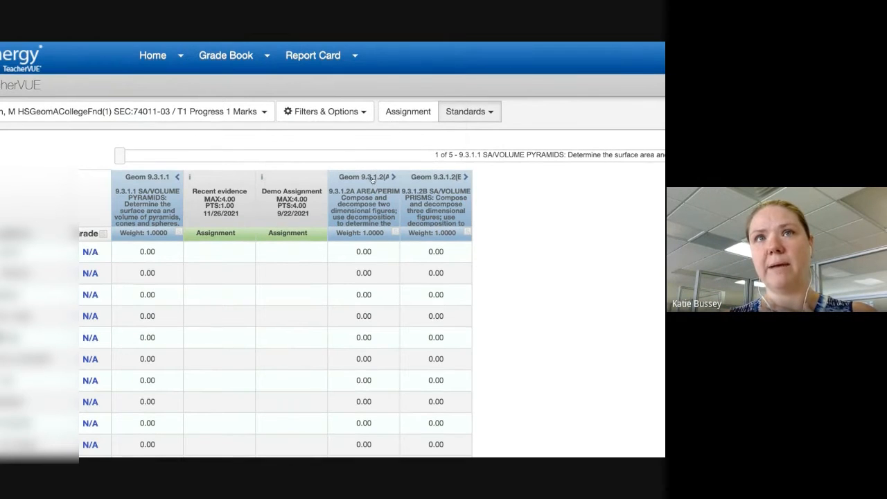
click(394, 178)
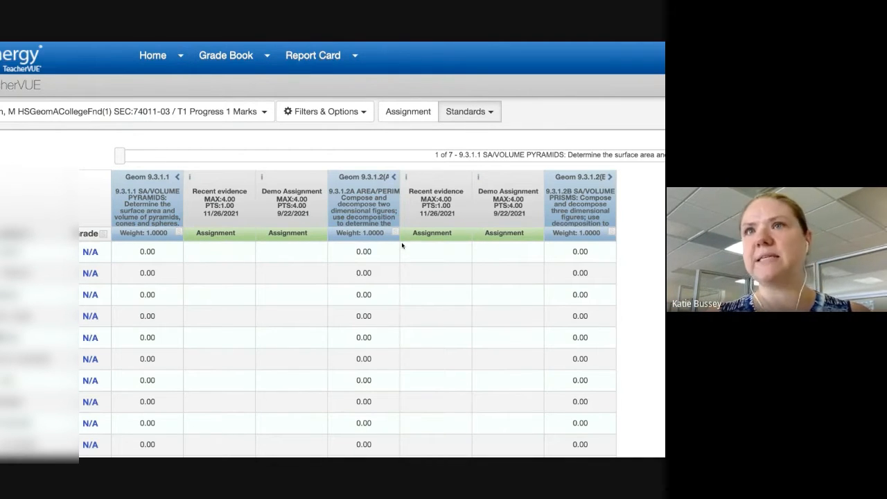
Step: Expand the Geom 9.3.1.2(B) standard in the grade book to show its assignments
click(609, 178)
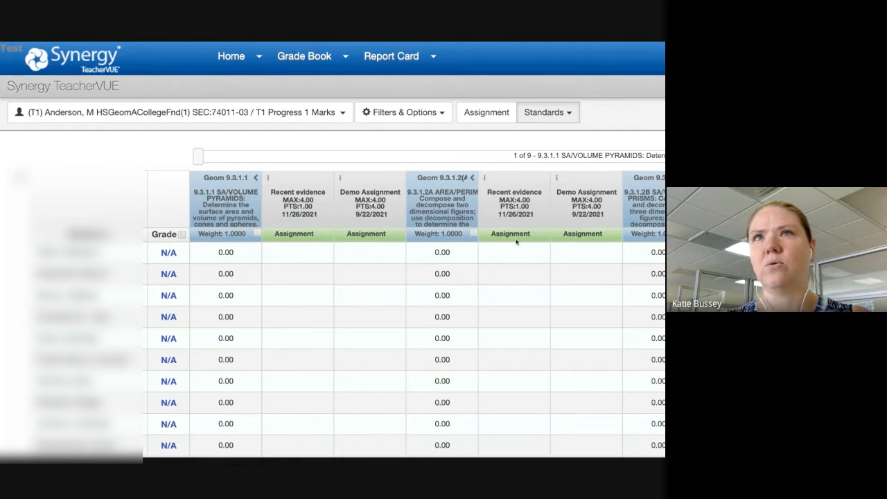
scroll(504, 222, down, 3)
scroll(504, 222, down, 3)
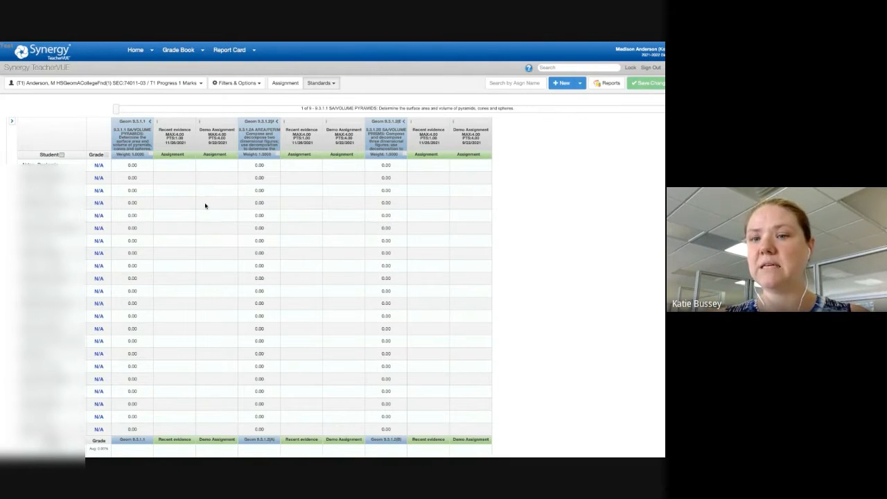
Step: Give the first student a score of 4 on the Recent evidence assignment under Geom 9.3.1.1
click(175, 166)
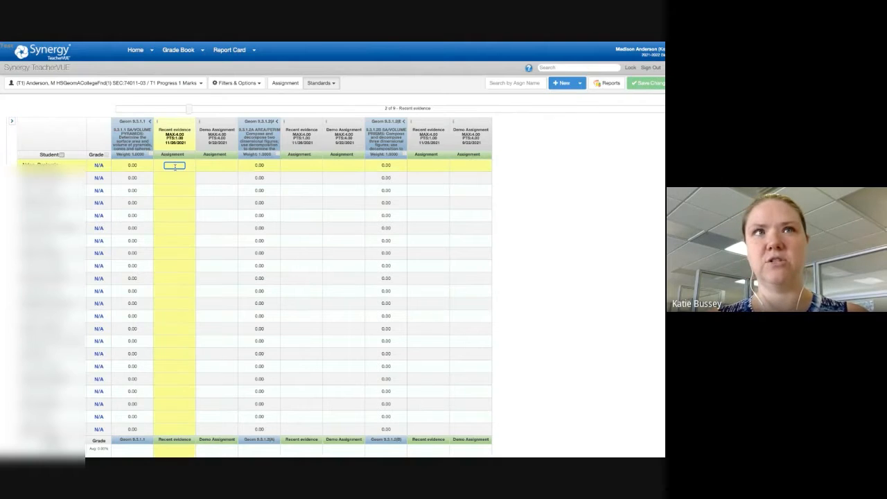
text(4)
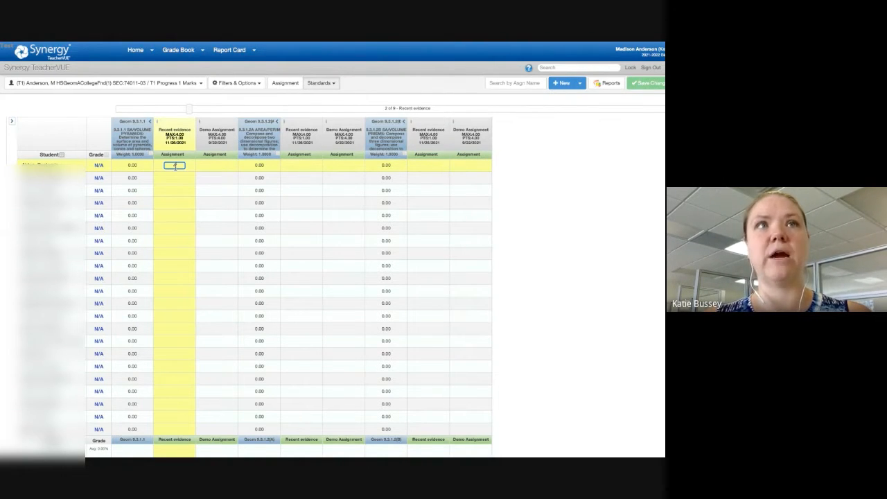
key(Return)
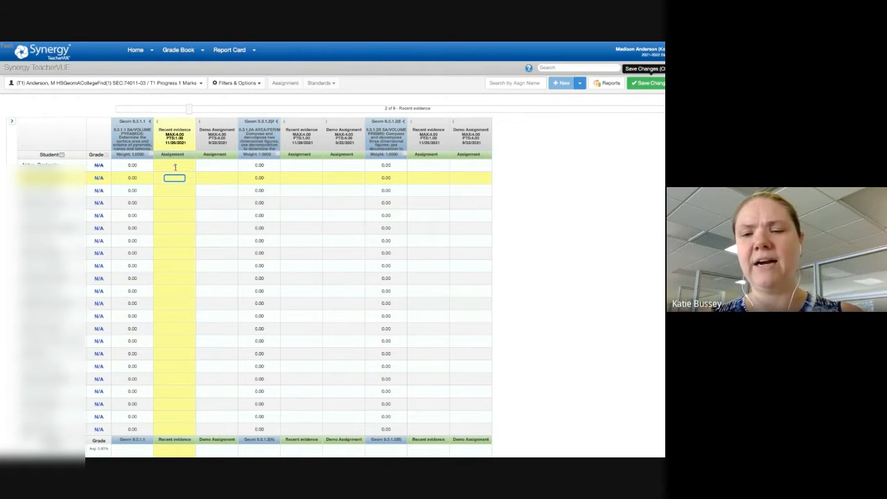
Step: Try to give the second student a score of 3.25 on Recent evidence under Geom 9.3.1.1
text(3.25)
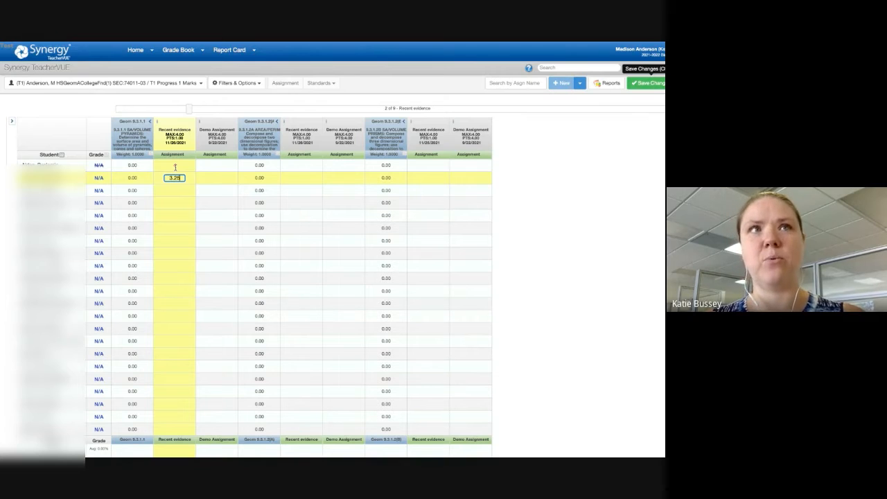
key(Return)
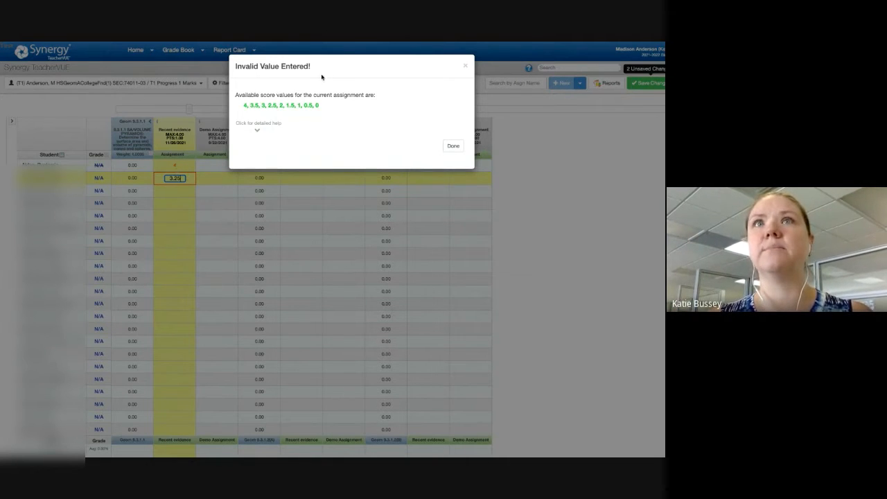
click(462, 64)
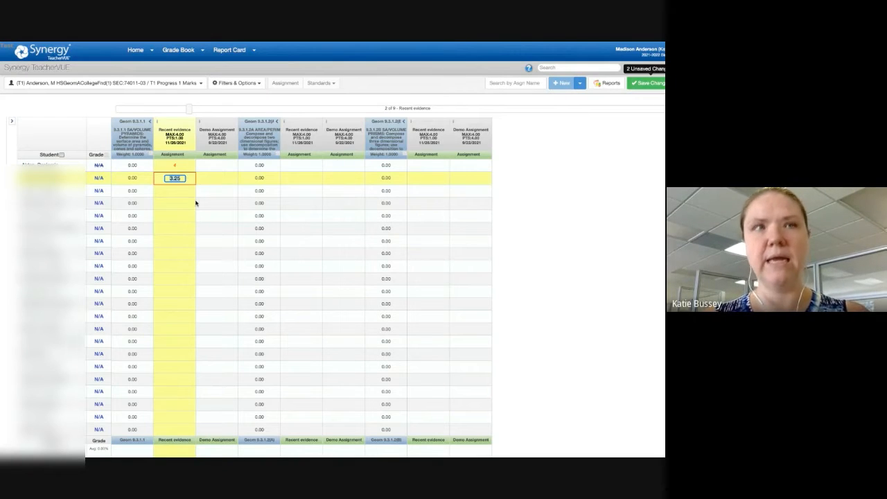
Step: Set the second student's Recent evidence score to 3.5 and save the grade book changes
text(3.5)
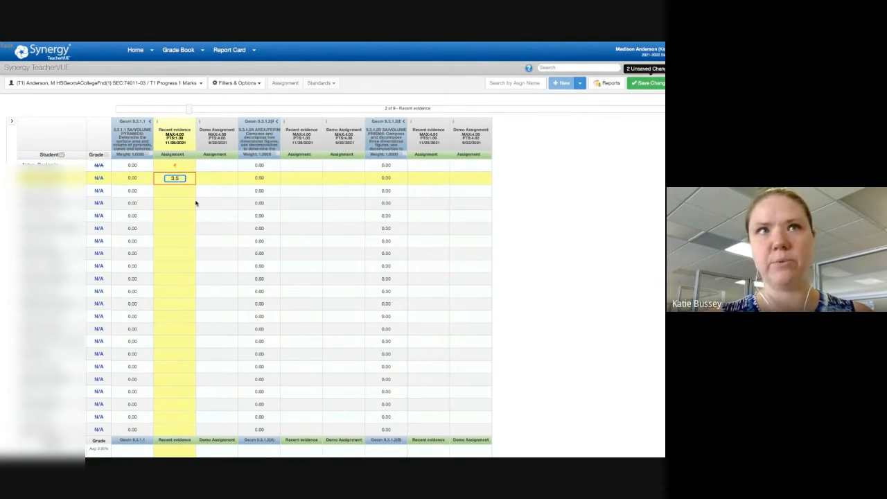
key(Return)
click(643, 87)
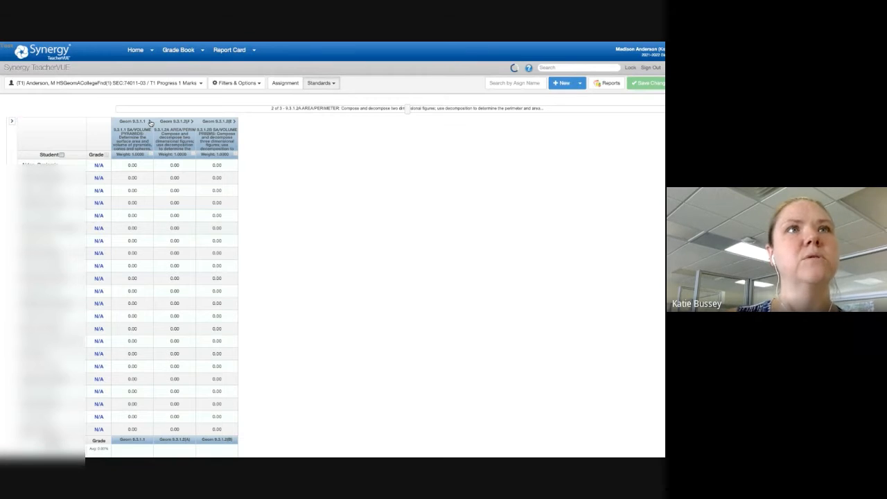
Step: Expand Geom 9.3.1.1, set the first two students' overall scores for that standard to 4 and 3.5, and save
click(150, 122)
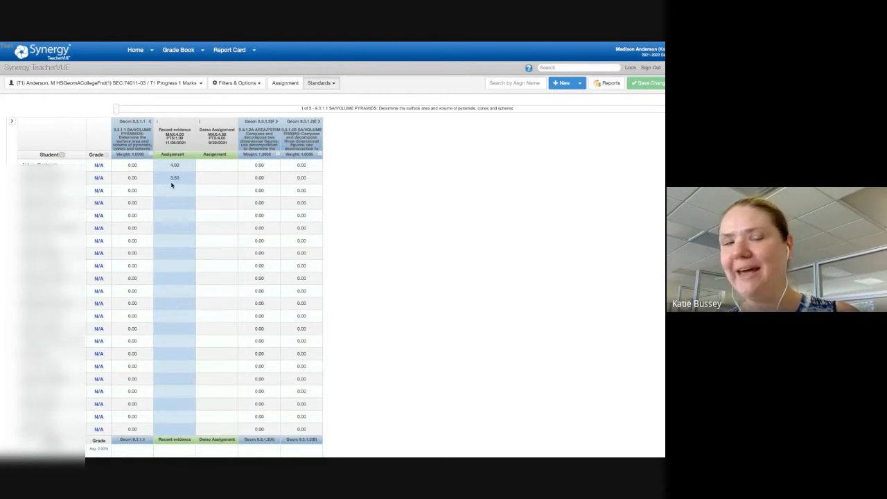
click(134, 166)
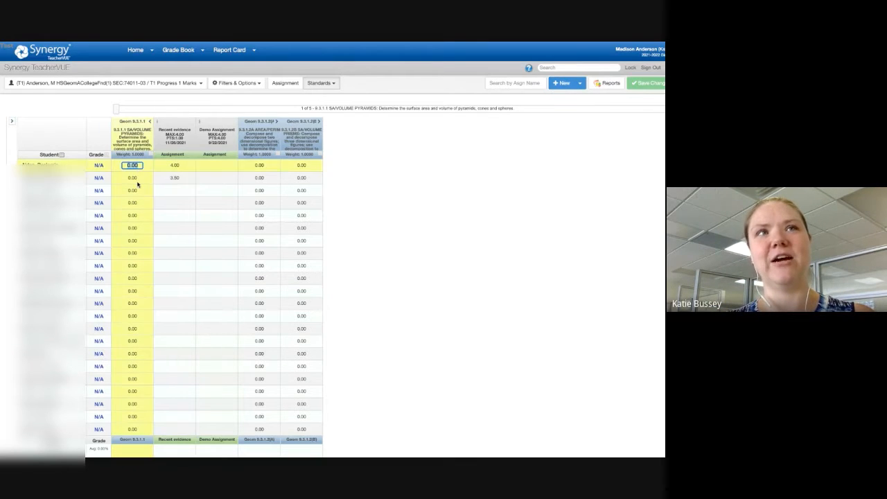
text(4.0)
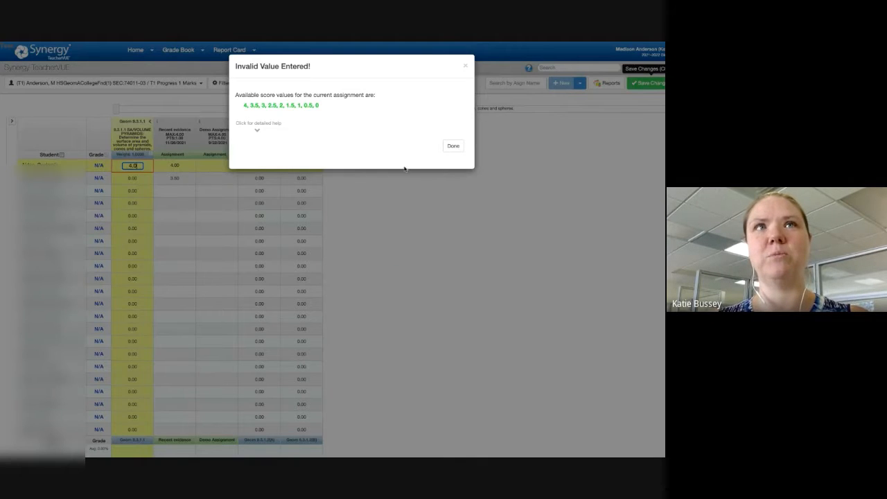
click(452, 146)
text(4)
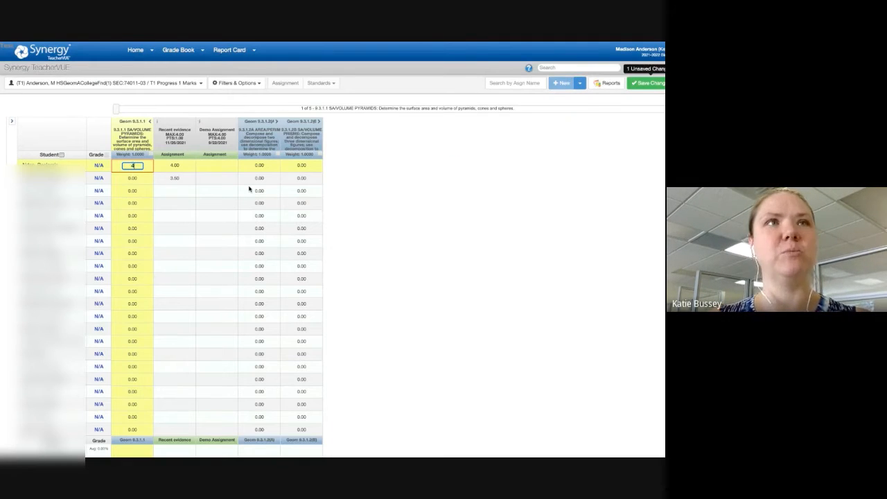
key(Return)
text(3.5)
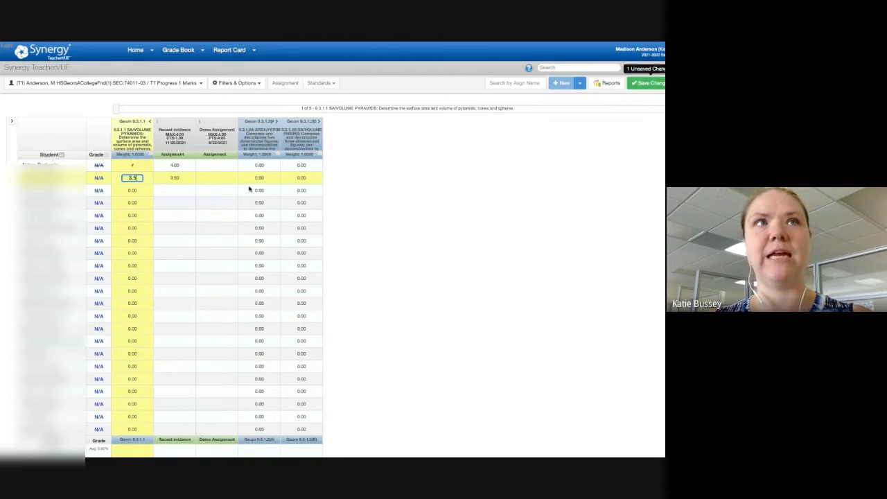
click(642, 88)
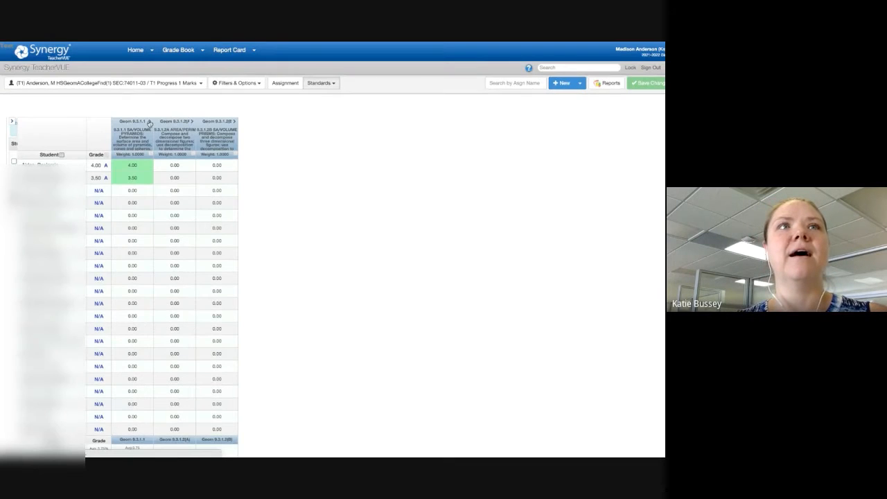
Step: Expand Geom 9.3.1.1 again and examine the third student's standard score and Demo Assignment cells
click(151, 122)
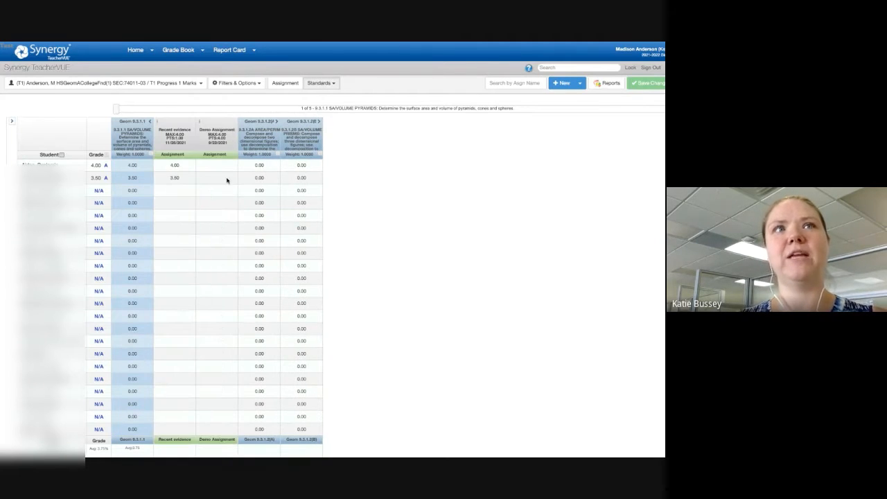
click(219, 179)
click(216, 194)
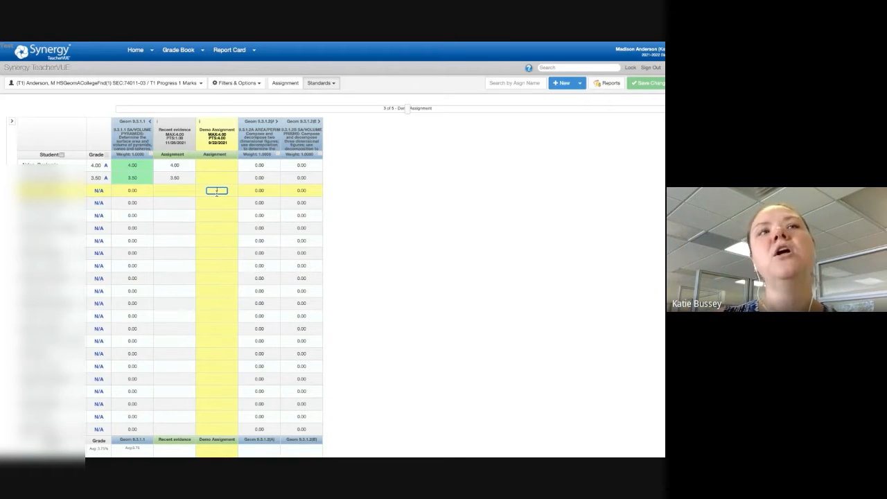
click(131, 190)
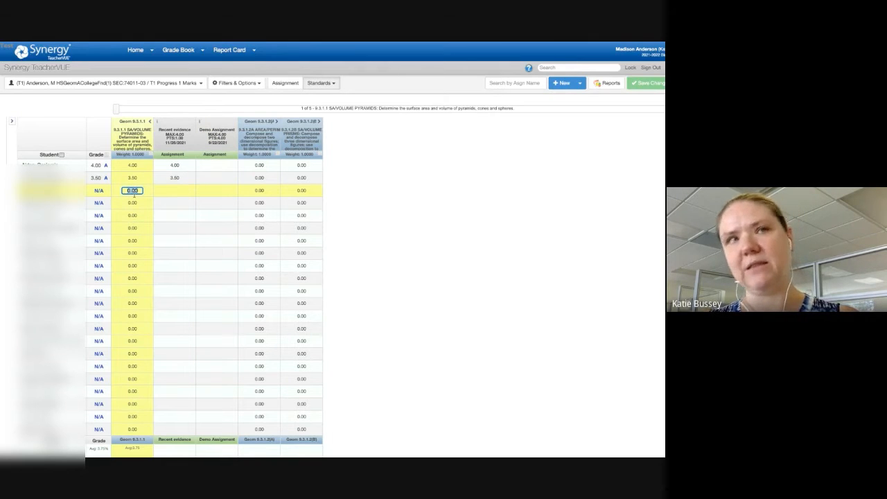
click(210, 191)
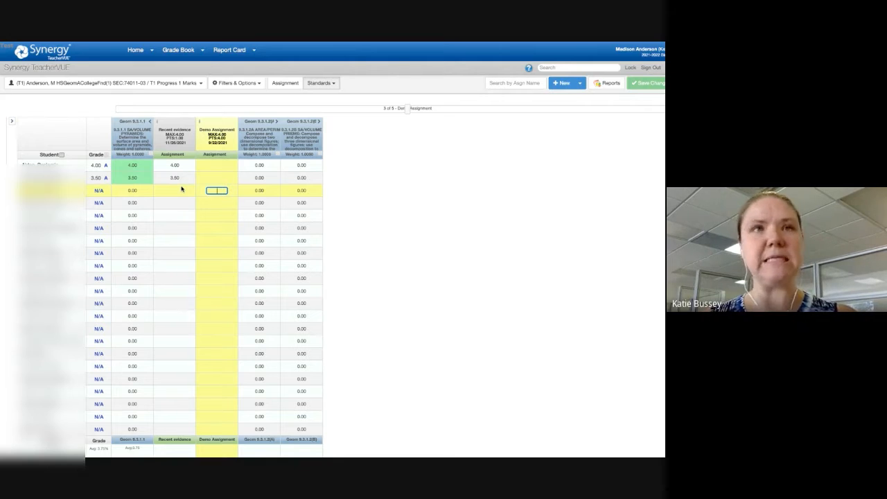
Step: Open score entry for the Demo Assignment and expand its score columns for the three correlated standards
click(220, 156)
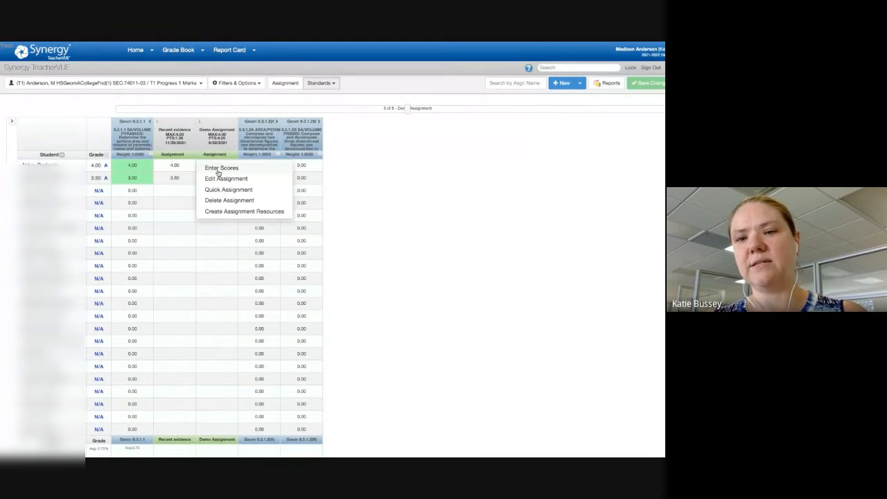
click(218, 172)
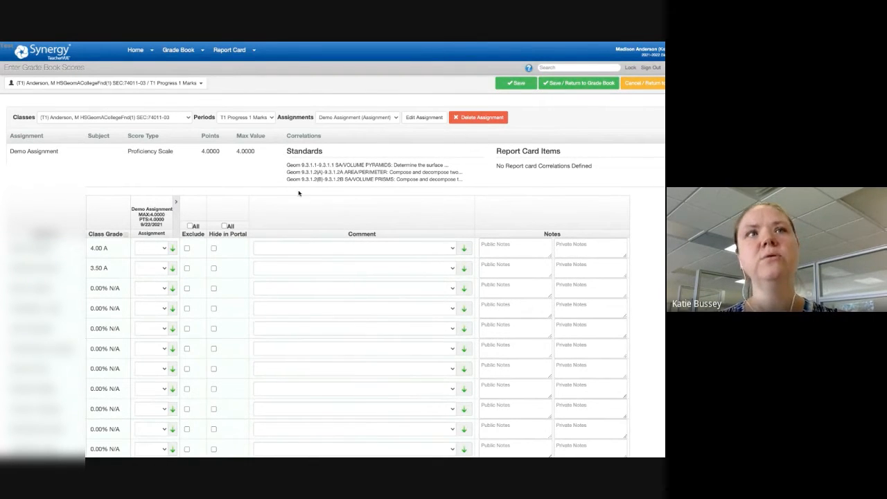
click(177, 203)
scroll(177, 203, down, 1)
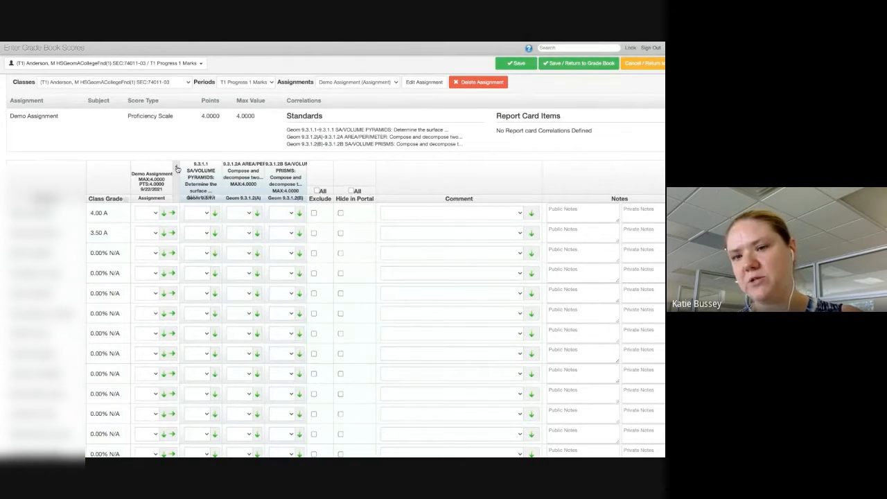
scroll(177, 168, down, 1)
scroll(177, 169, down, 1)
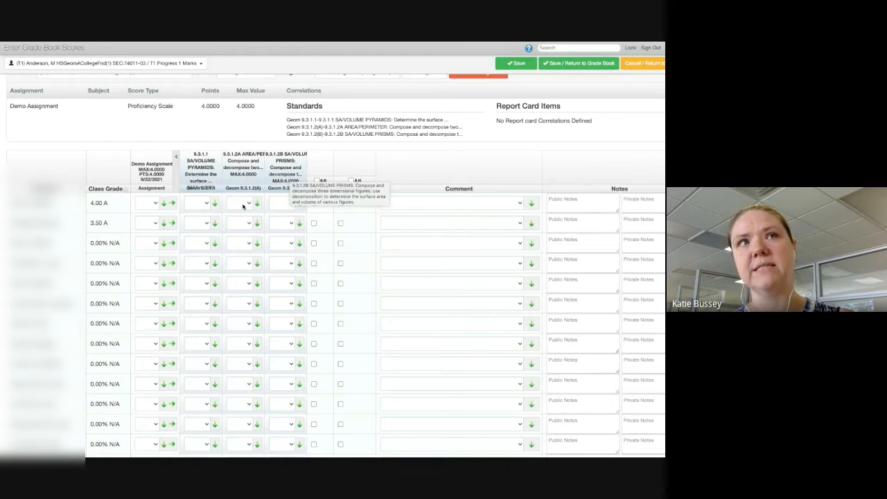
Step: Score the first student 4 on Geom 9.3.1.1, 2 on Geom 9.3.1.2(A) and 2 on Geom 9.3.1.2(B)
click(197, 202)
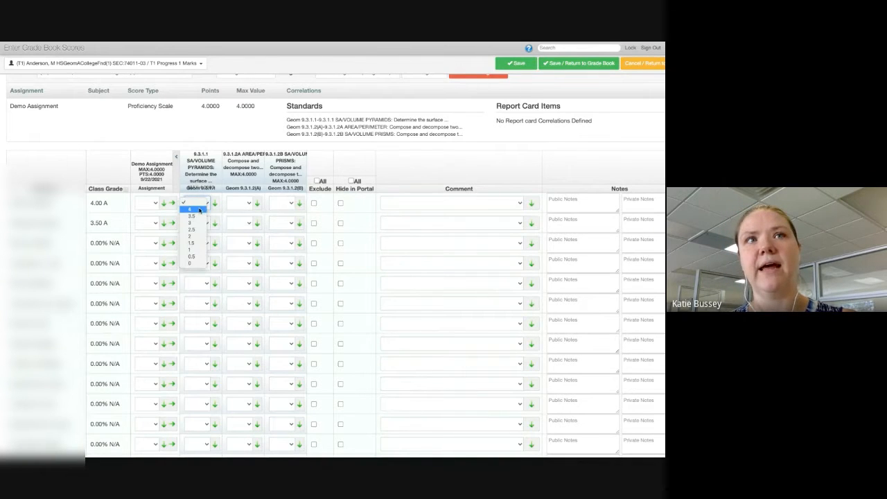
click(192, 209)
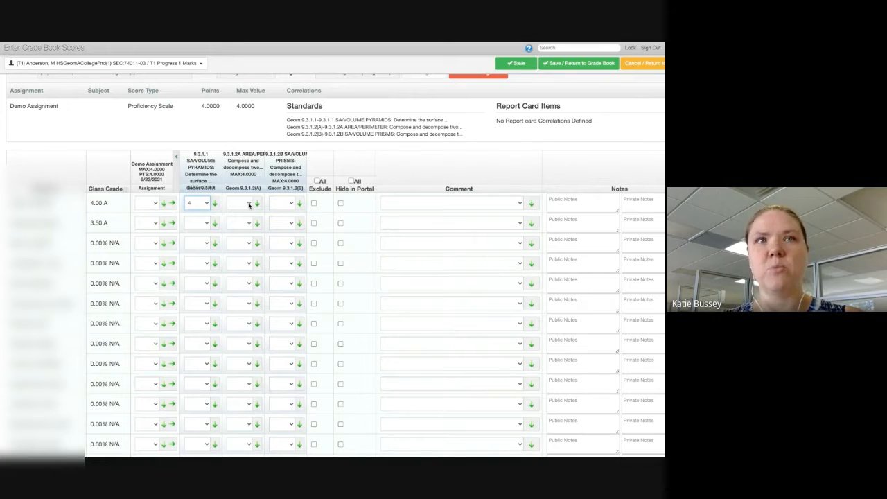
click(249, 203)
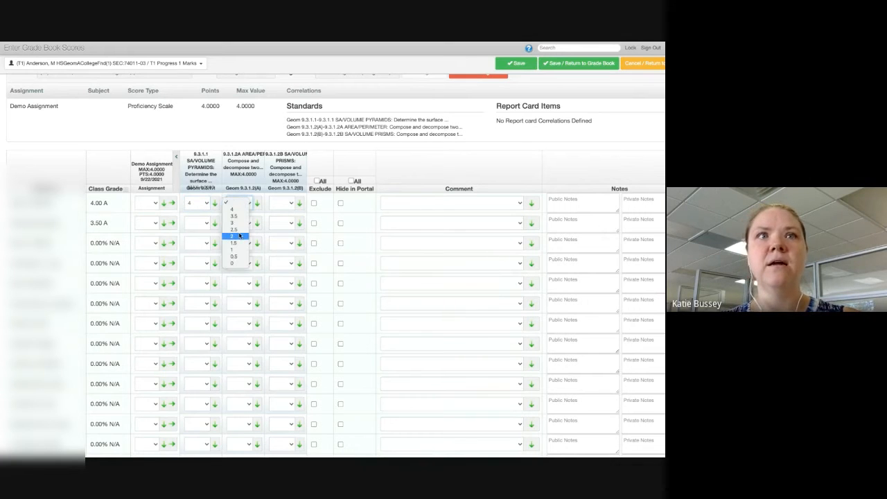
click(240, 236)
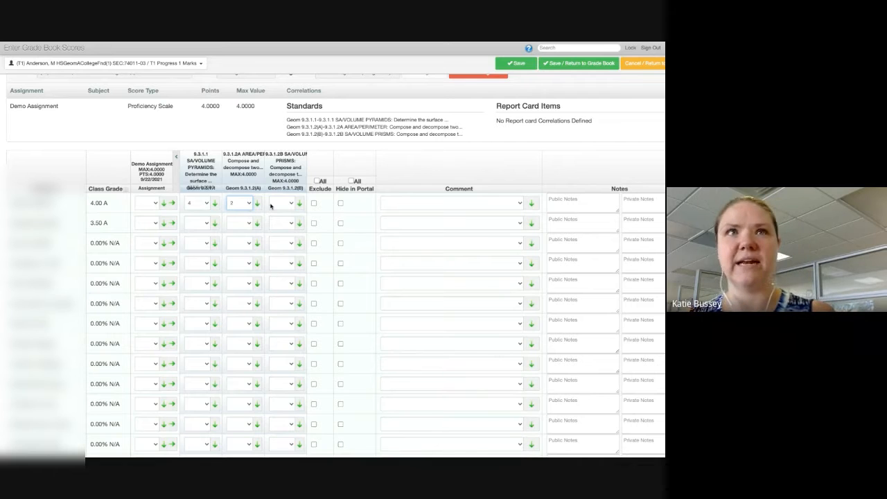
click(278, 205)
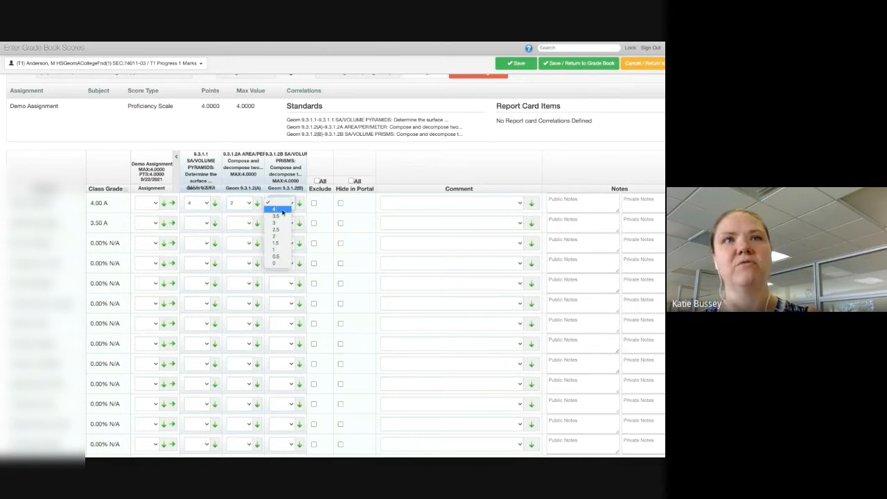
click(281, 236)
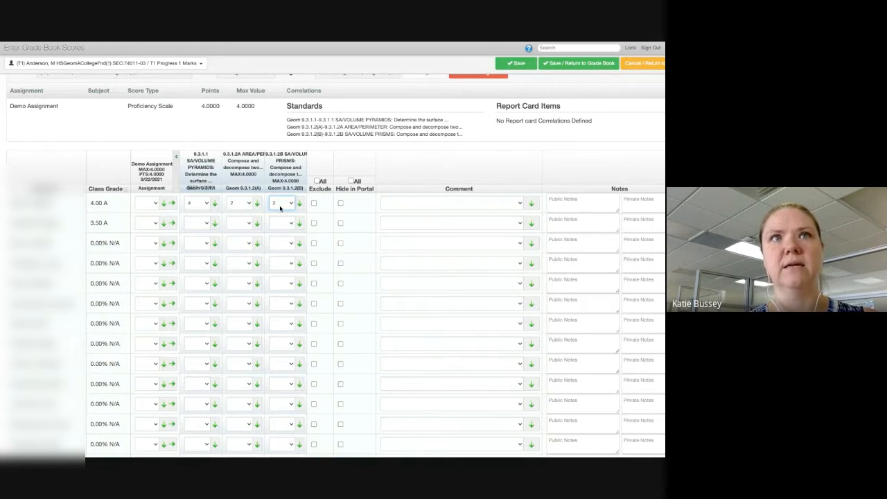
Step: Set the first student's comment to Late and fill the Geom 9.3.1.1 score of 4 down to the remaining students
scroll(281, 208, up, 1)
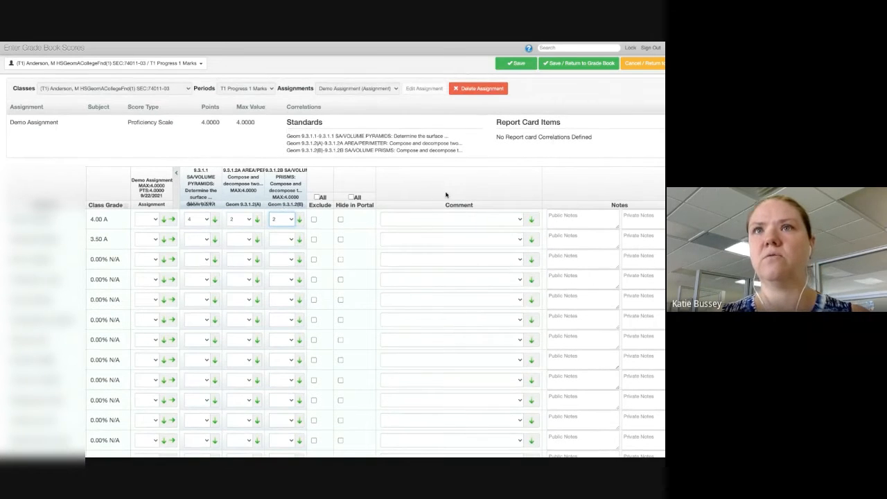
scroll(446, 195, down, 1)
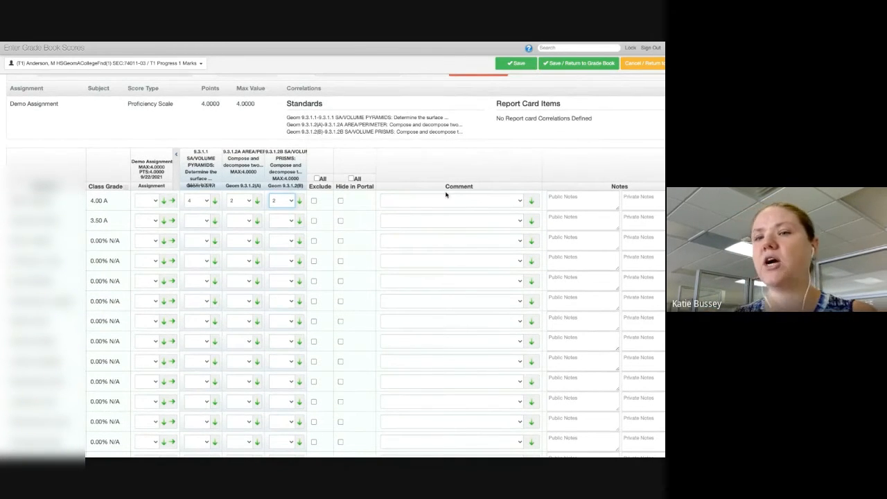
click(518, 204)
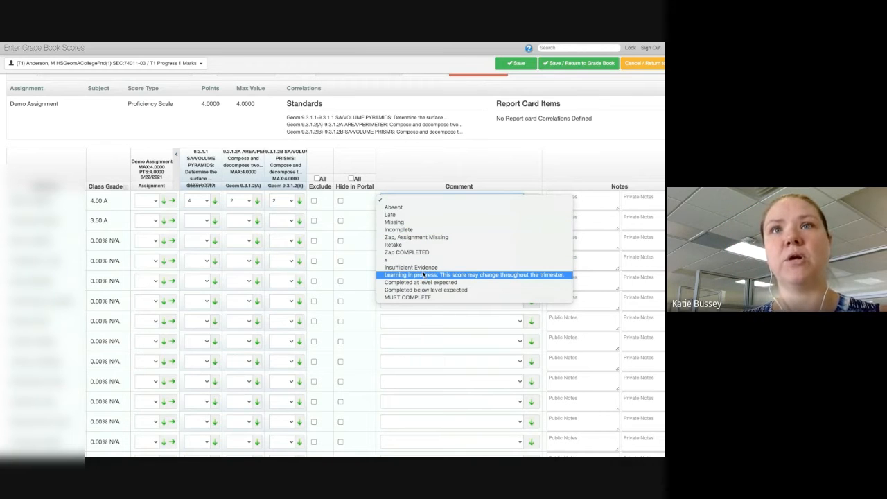
key(Escape)
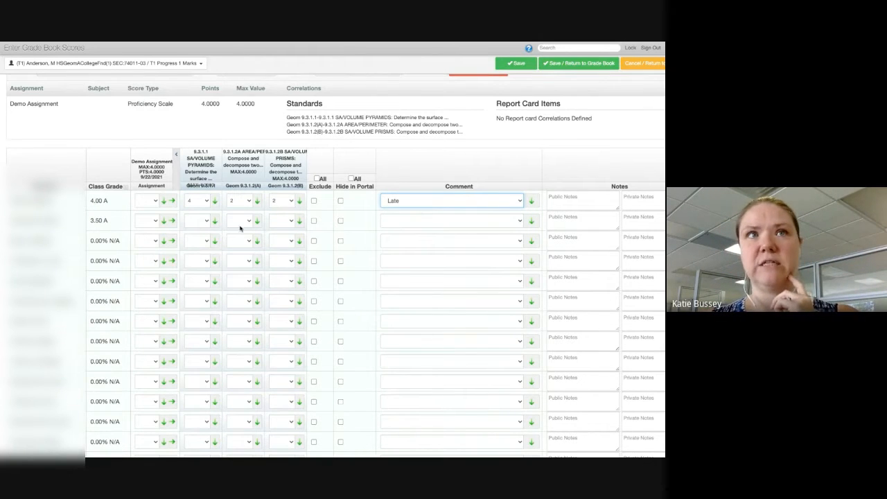
click(216, 202)
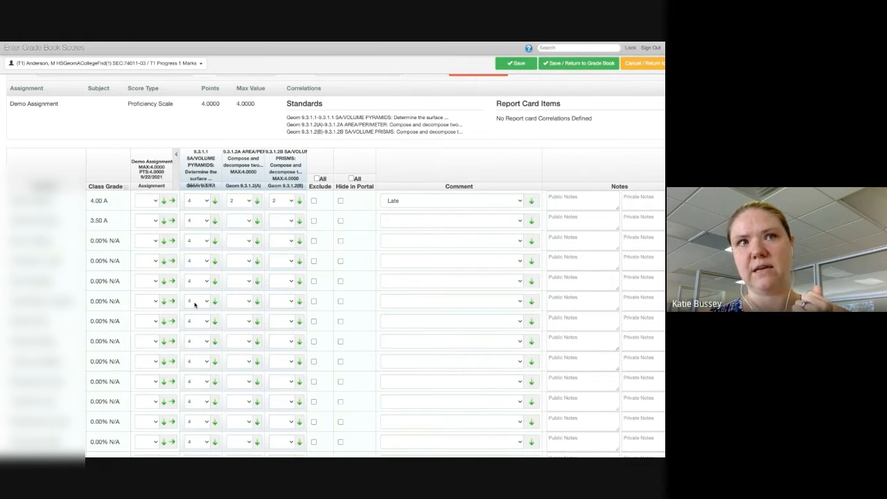
Step: Change the Geom 9.3.1.1 scores of the eighth and tenth students to 3 for the Demo Assignment
scroll(207, 374, down, 2)
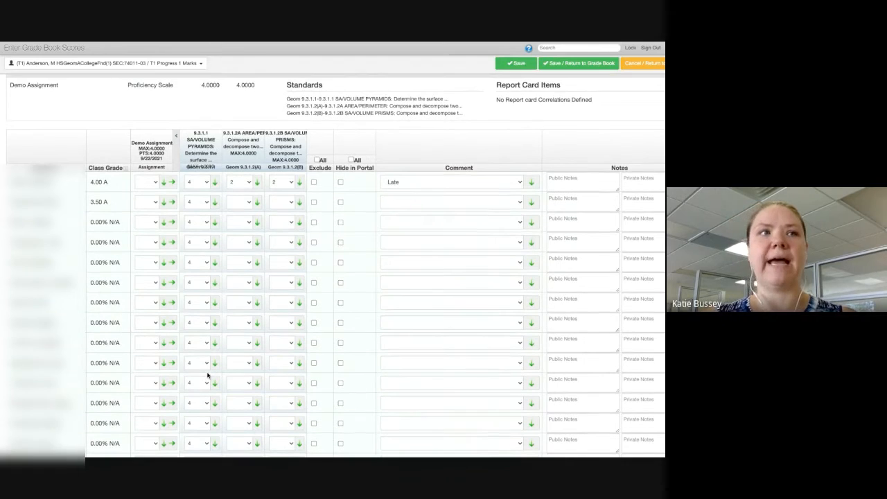
click(207, 303)
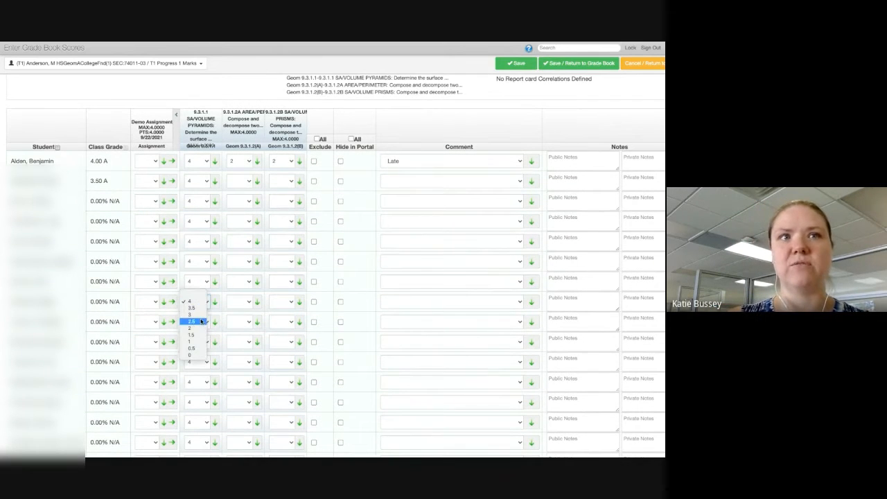
click(202, 320)
click(202, 342)
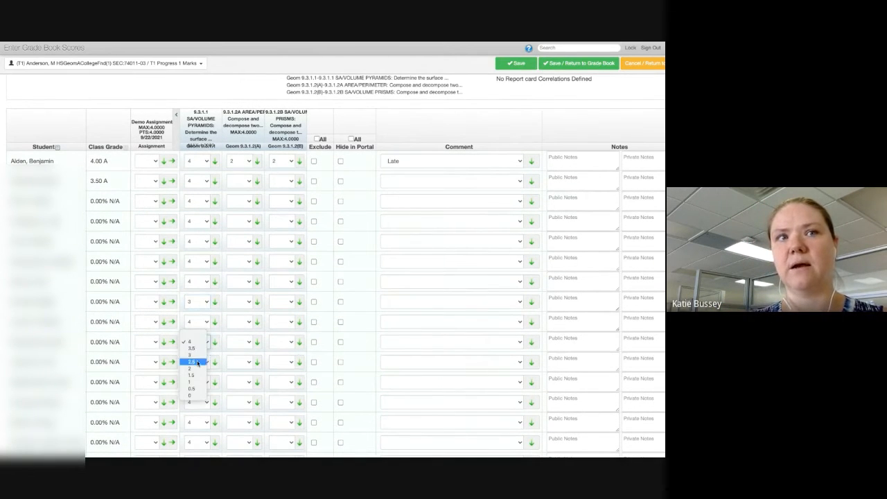
click(197, 359)
scroll(198, 359, down, 5)
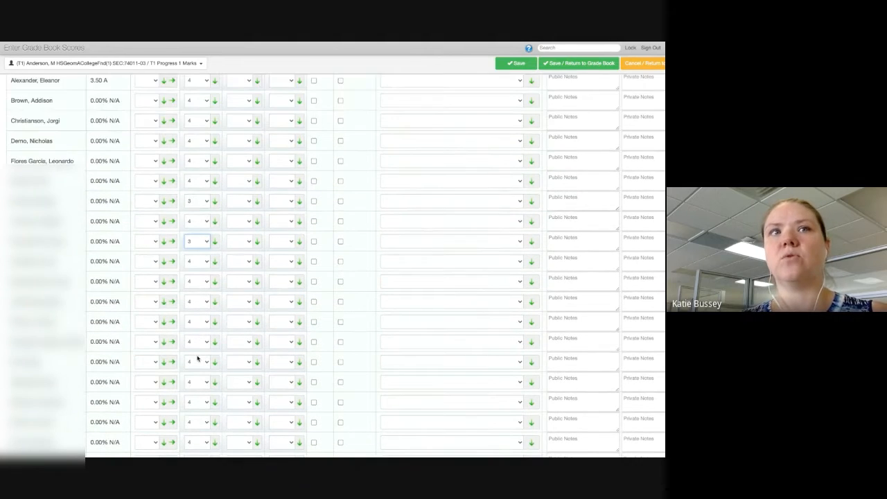
scroll(258, 350, up, 9)
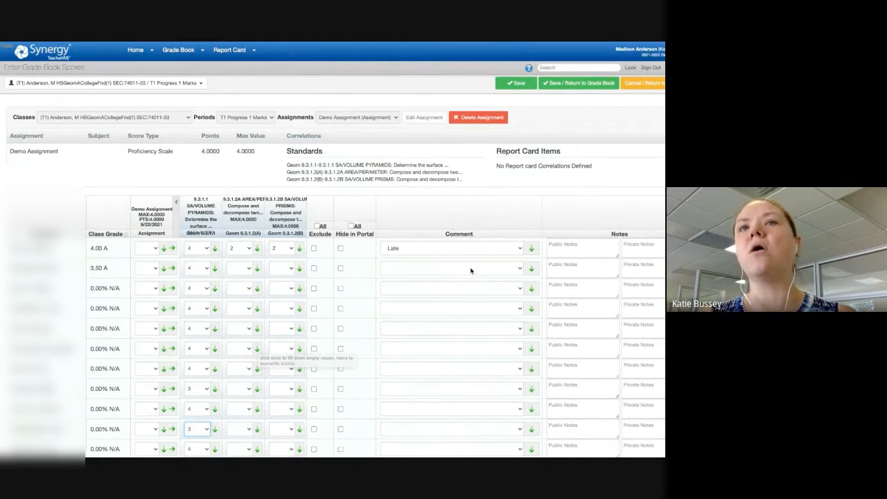
Step: Set the second student's comment to Completed at level expected and fill it down to the remaining students
click(519, 268)
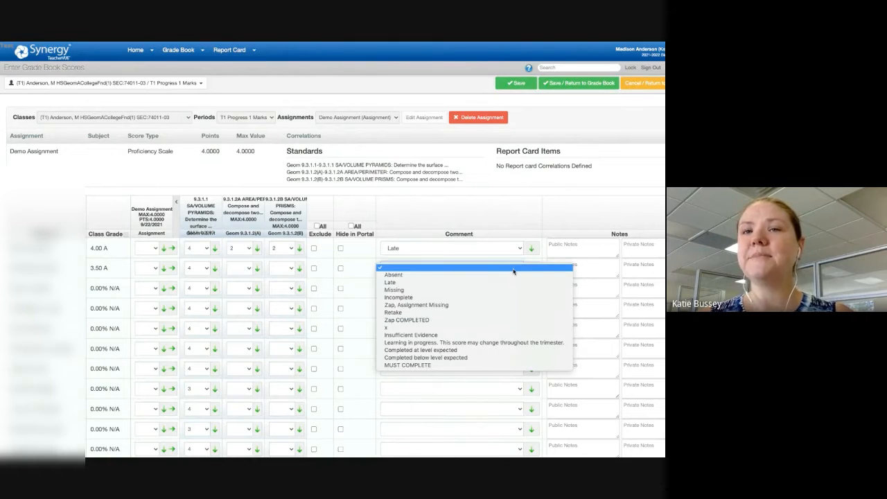
click(483, 351)
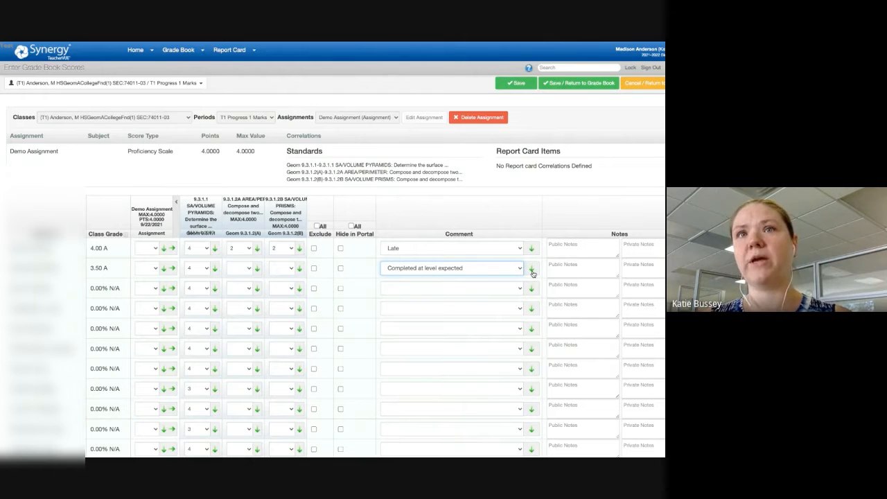
click(532, 273)
scroll(458, 371, down, 2)
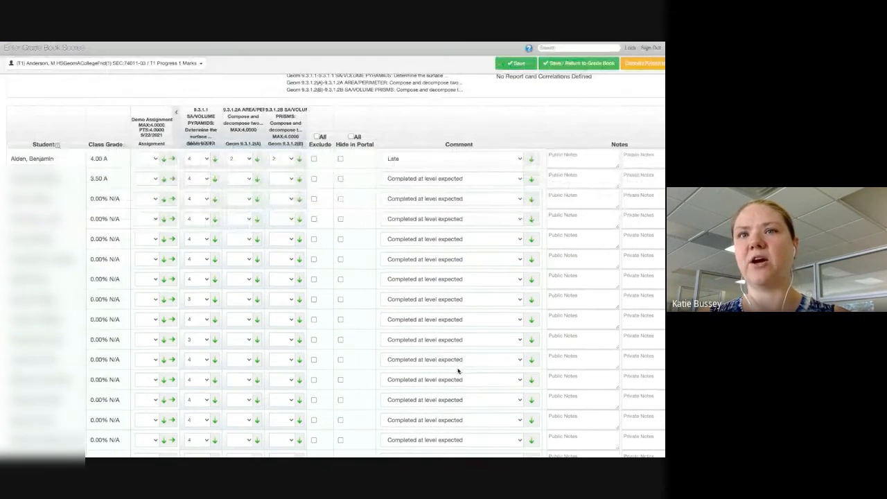
Step: Set the tenth student's comment to Completed below level expected, and save the scores while returning to the grade book
click(518, 341)
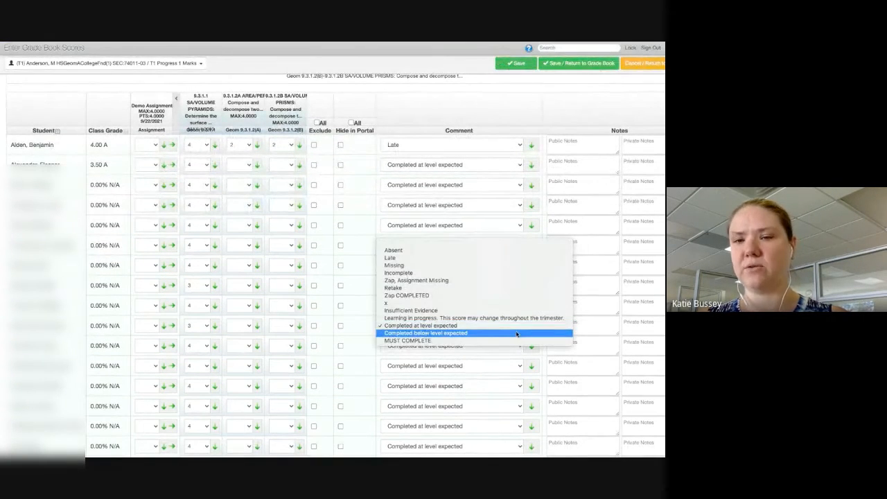
click(517, 333)
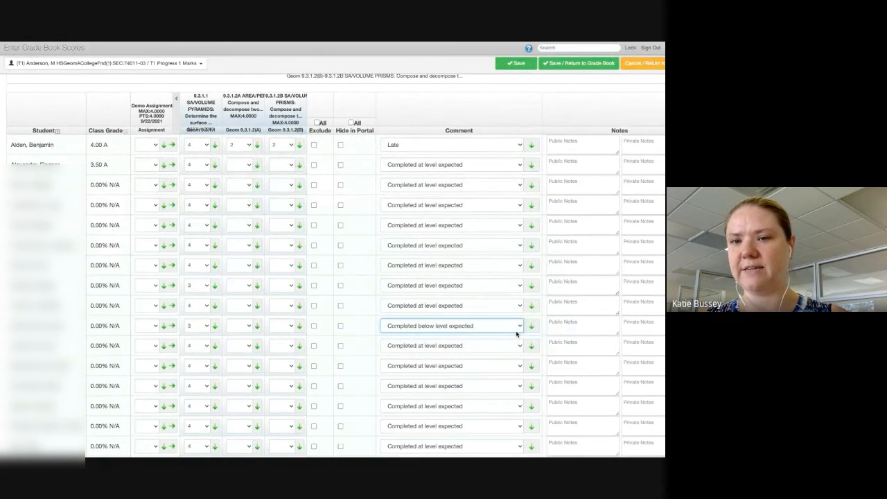
scroll(516, 333, up, 3)
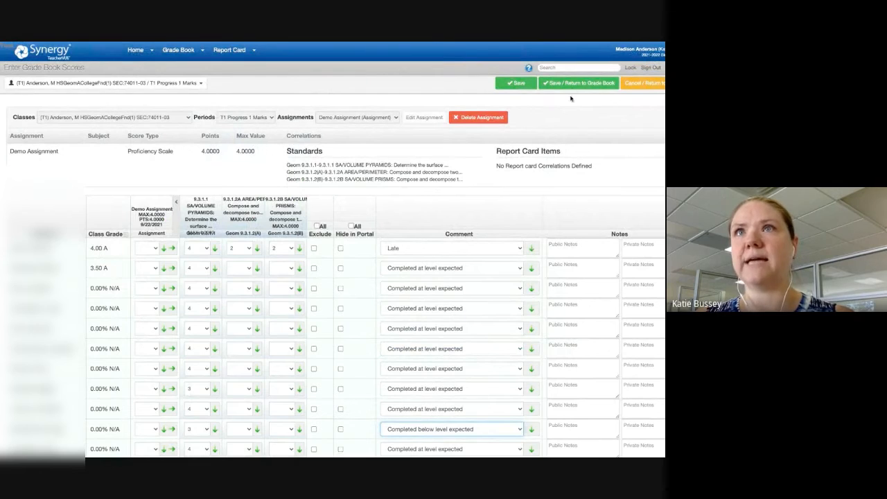
click(571, 86)
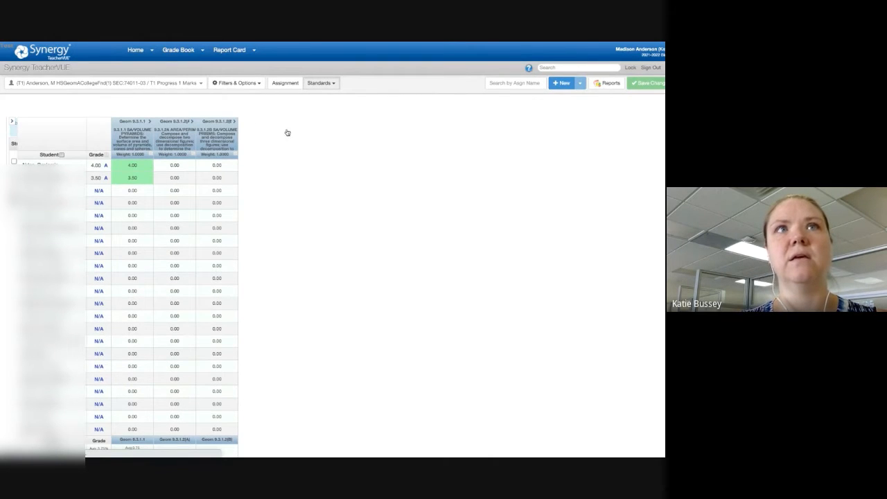
Step: Expand Geom 9.3.1.2(A) and 9.3.1.2(B), and save comment code cl for the first student's Recent evidence under Geom 9.3.1.2(B)
click(191, 122)
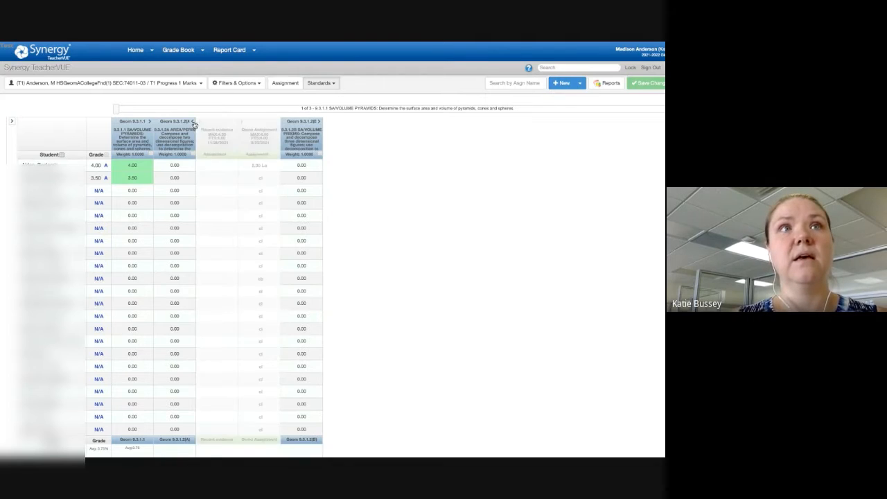
click(320, 121)
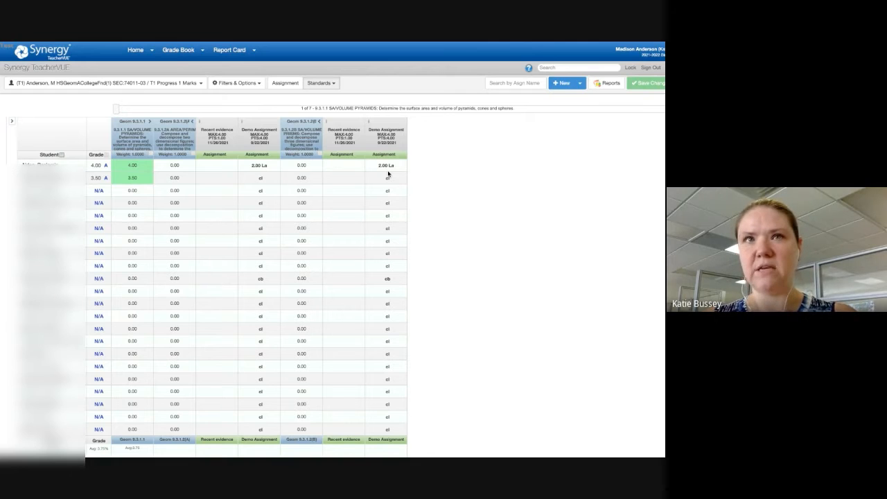
click(340, 167)
text(cl)
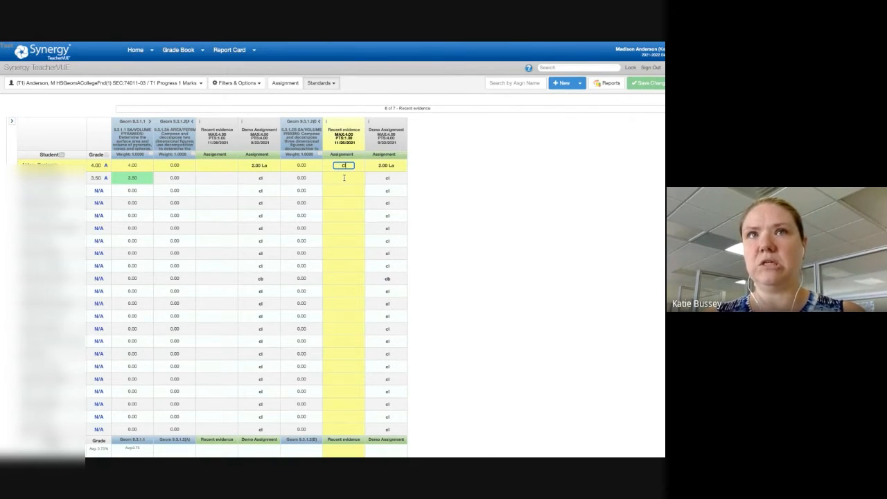
key(Return)
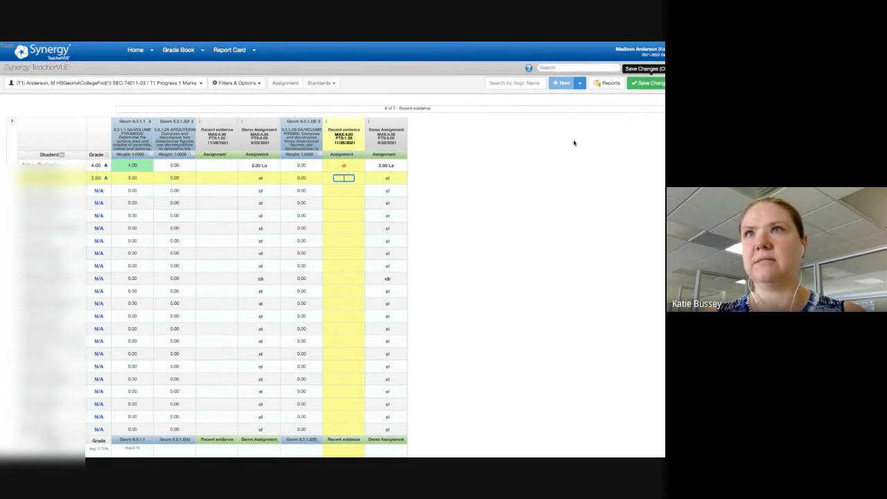
click(653, 84)
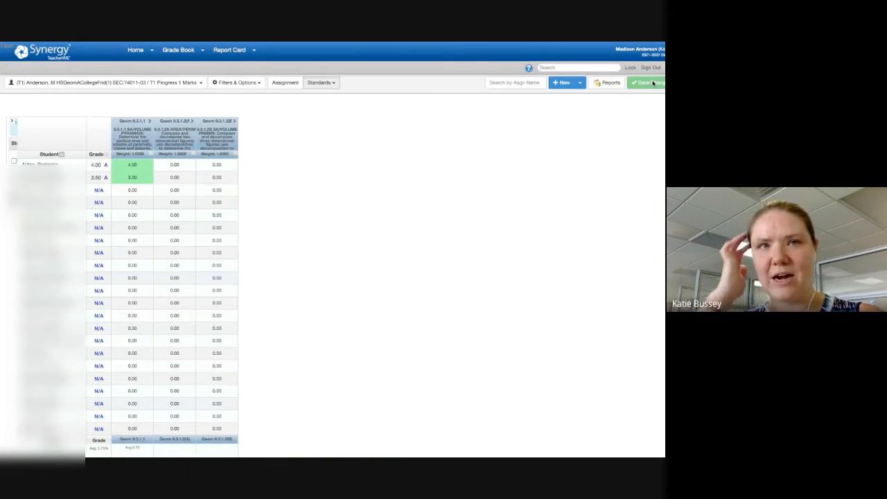
Step: Expand Geom 9.3.1.2(B) again and examine the Show Comment Codes option in the grade book's filters and options
click(234, 122)
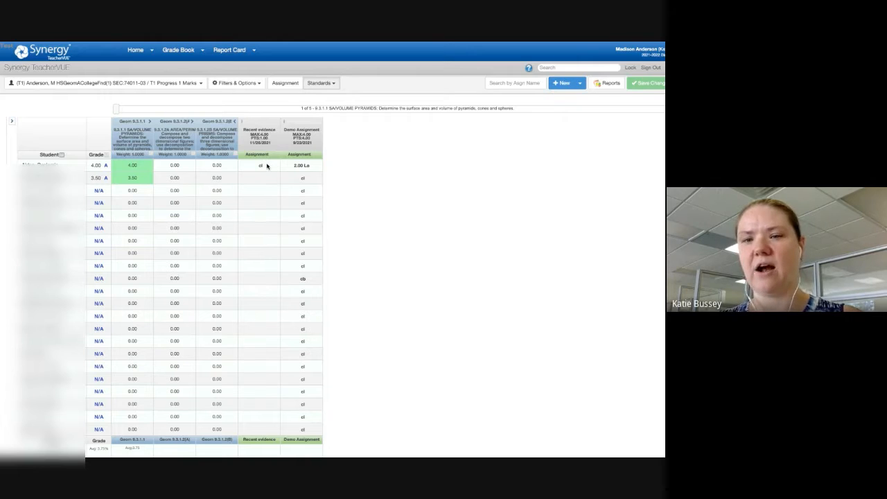
click(250, 86)
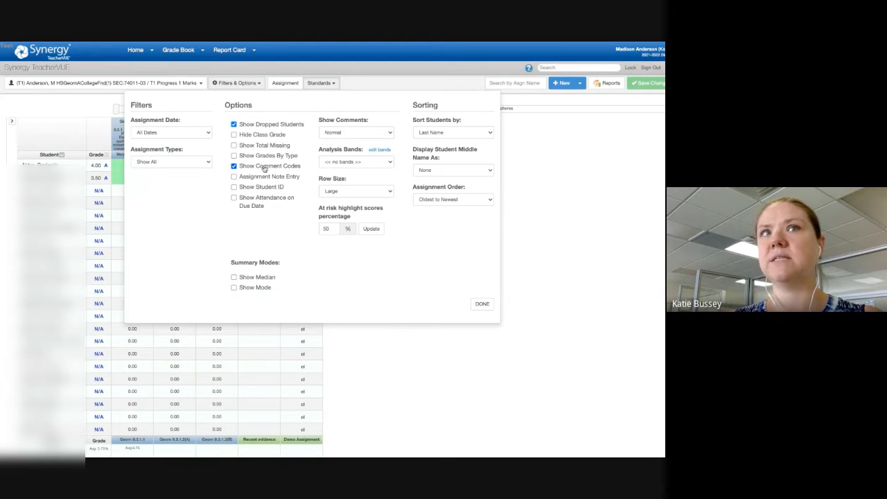
drag(302, 166, 240, 169)
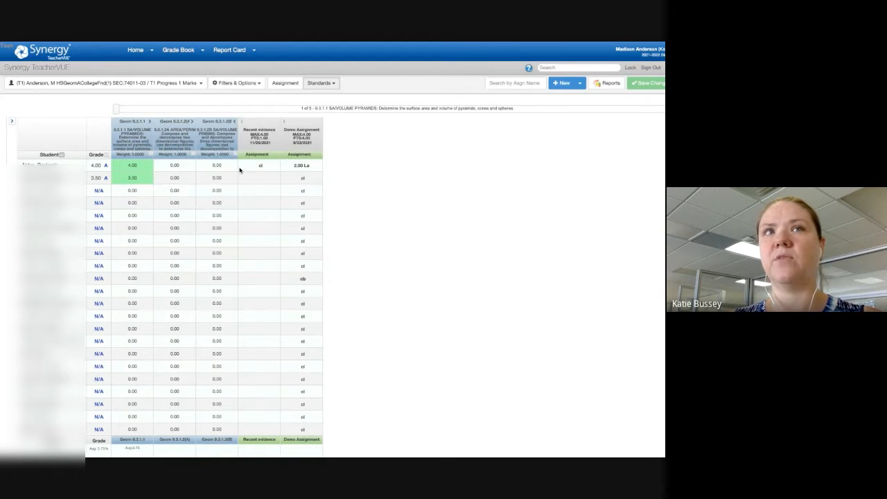
click(240, 83)
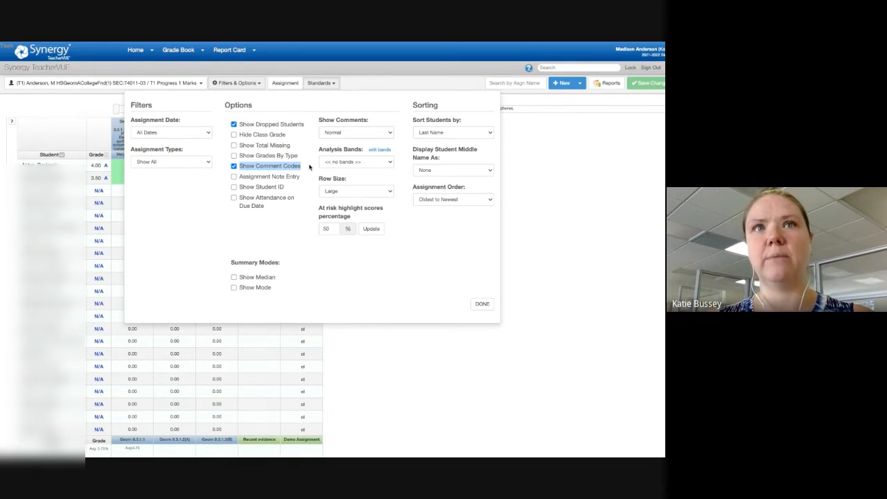
click(481, 304)
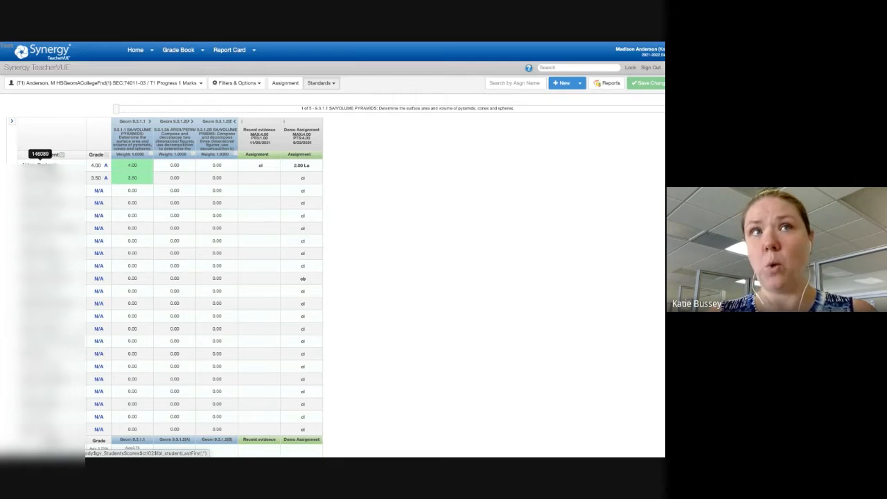
Step: Open the seating chart and switch the class focus to Period 1 HSGeomACollegeFnd (T1)
mouse_move(141, 53)
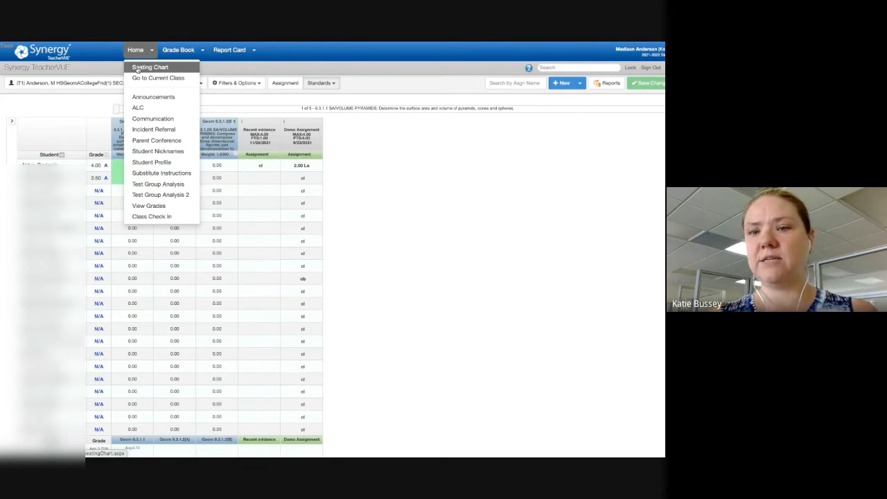
click(138, 68)
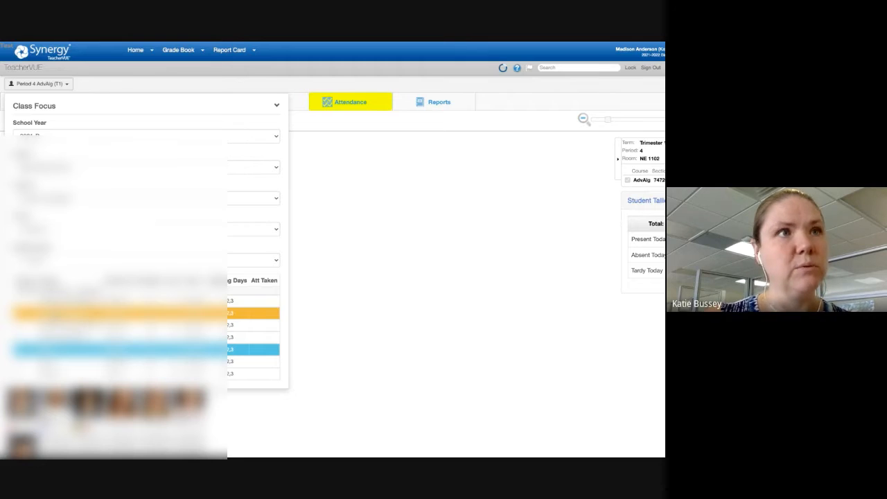
click(55, 314)
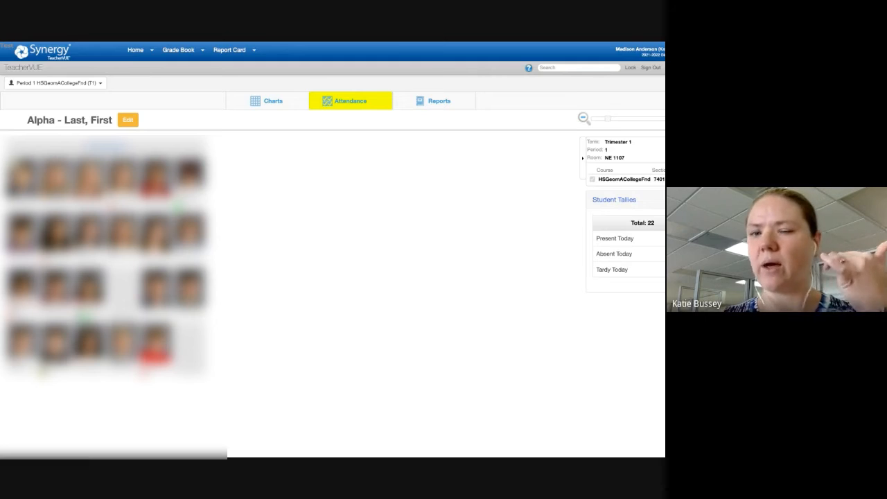
Step: Open the first student's portal view from the seating chart and view the second listed class in its grade book
click(24, 177)
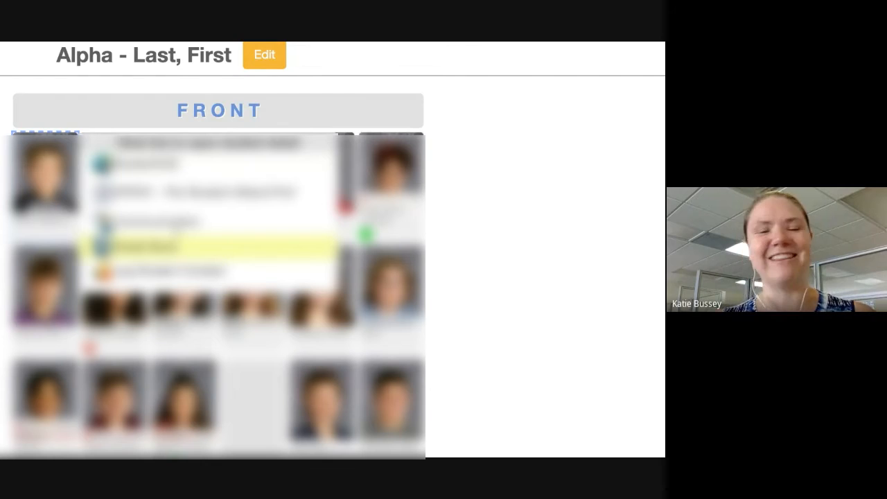
click(174, 165)
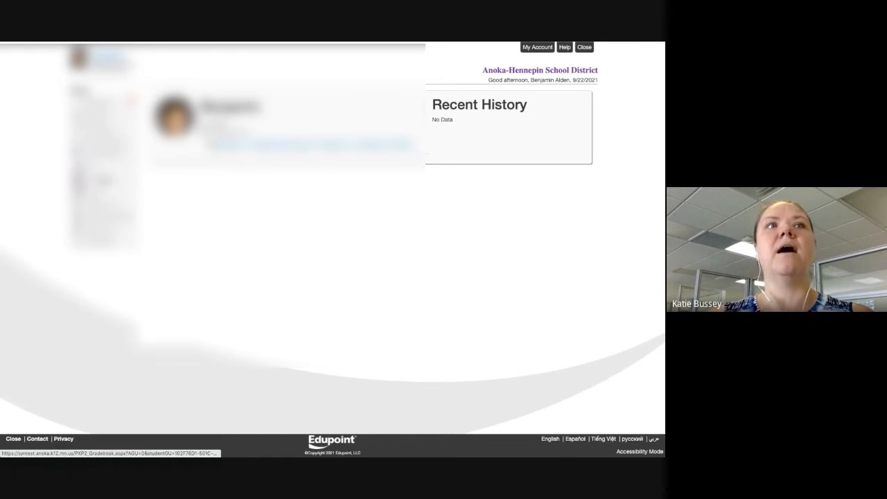
scroll(104, 183, up, 3)
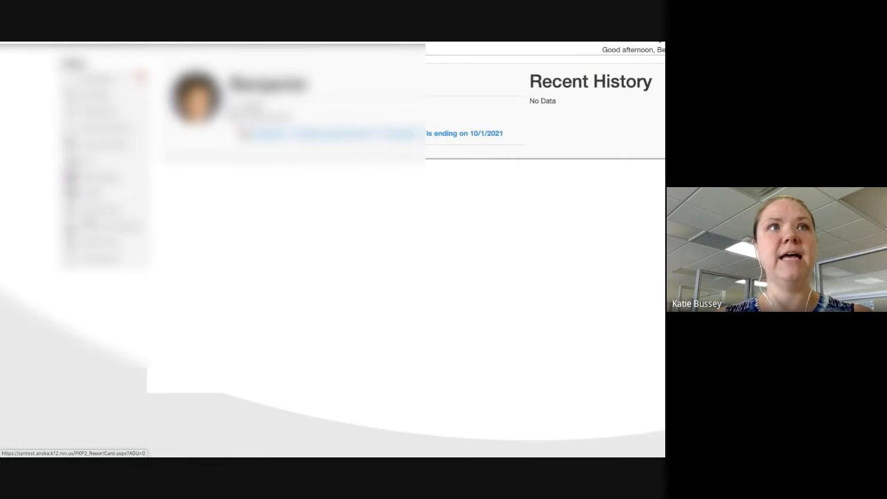
click(98, 180)
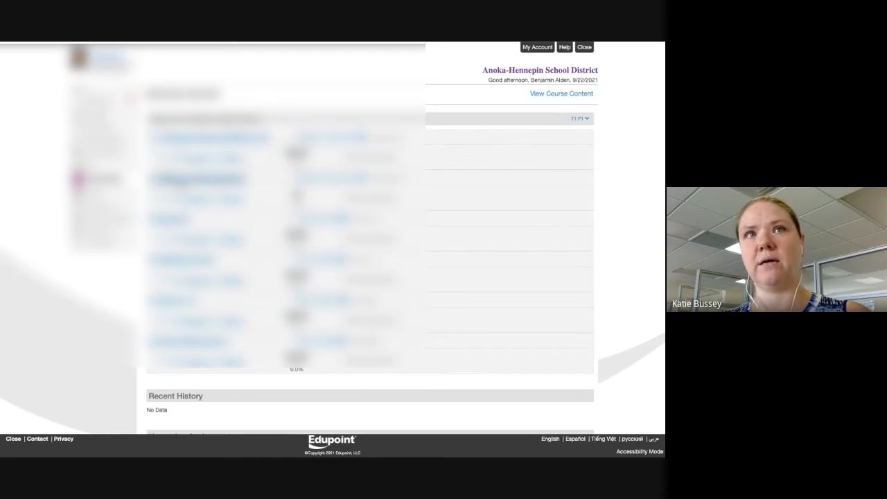
click(183, 180)
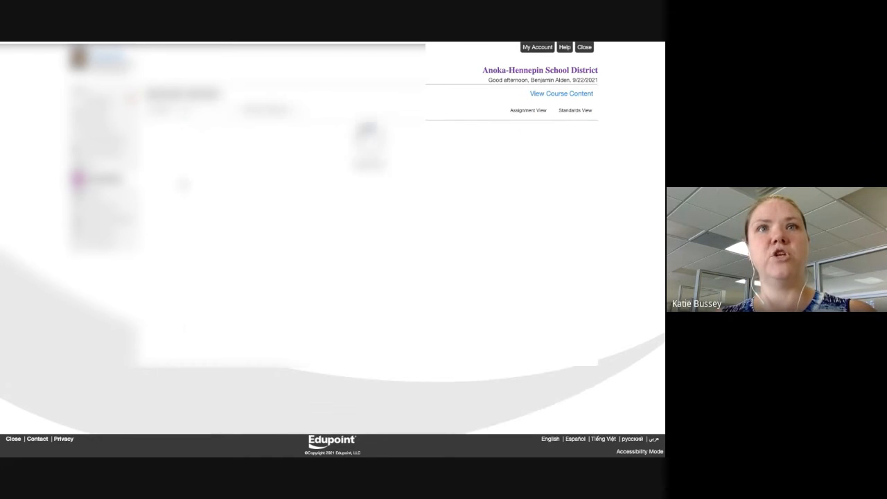